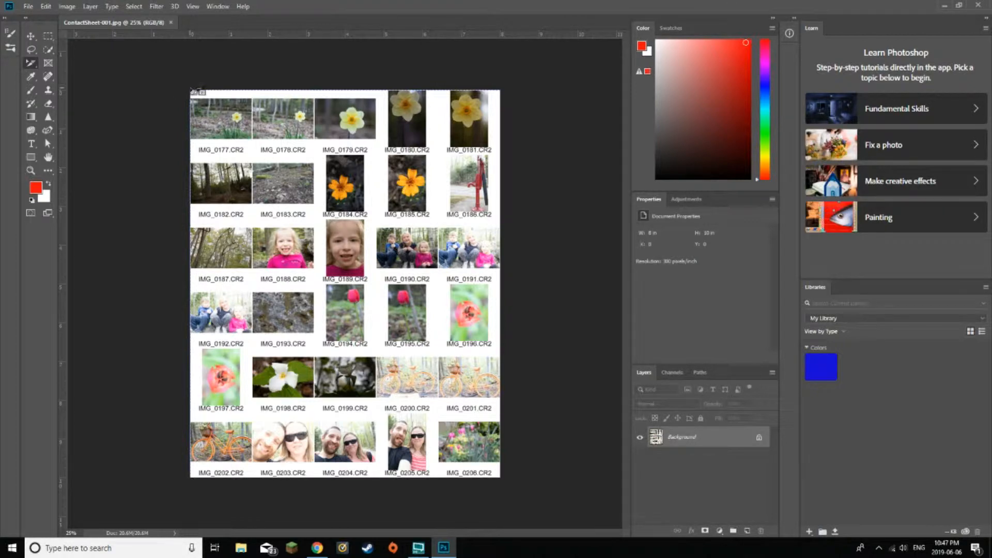
# Switch to File Explorer, move its window beside the contact sheet, and open the 2019_05_24 folder
pyautogui.click(241, 548)
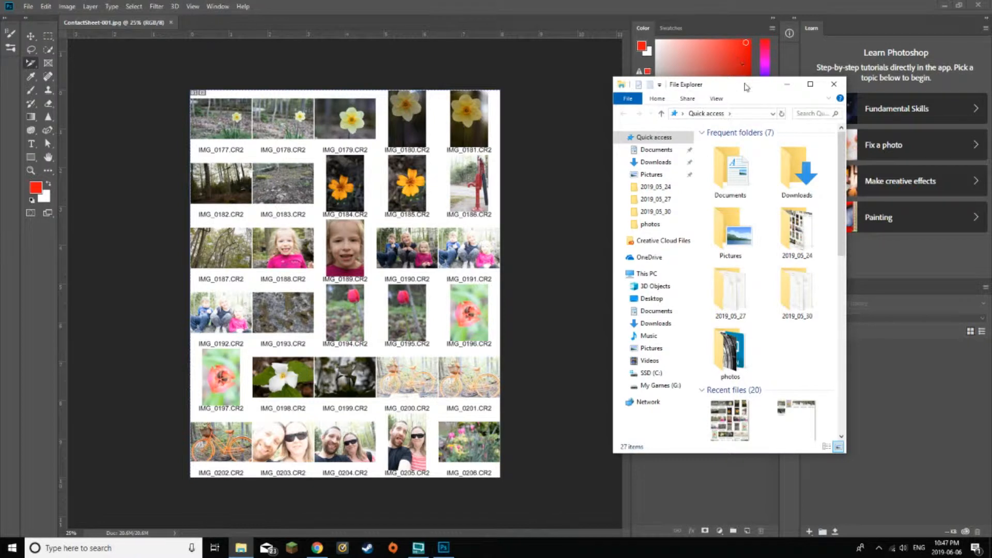
pyautogui.moveTo(723, 84); pyautogui.dragTo(638, 61)
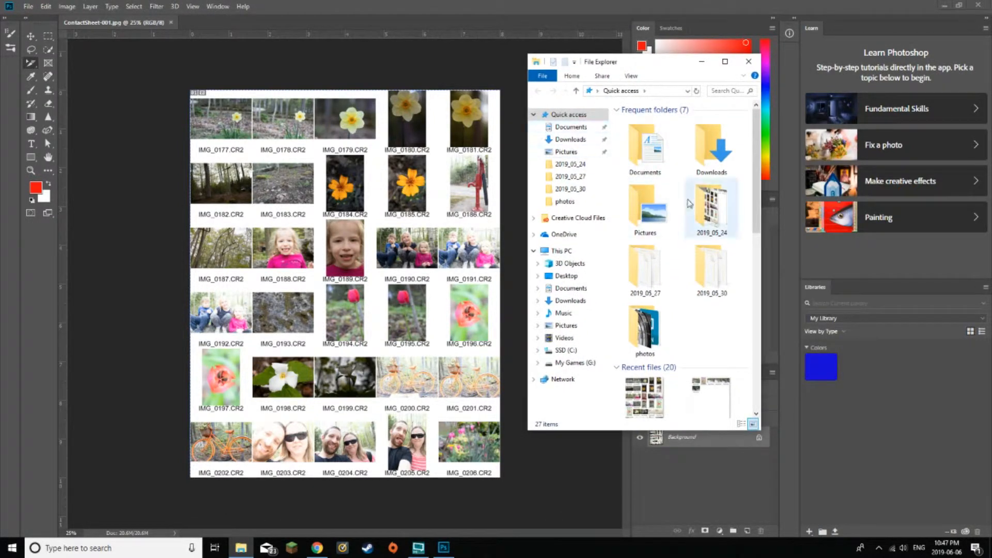
pyautogui.doubleClick(709, 210)
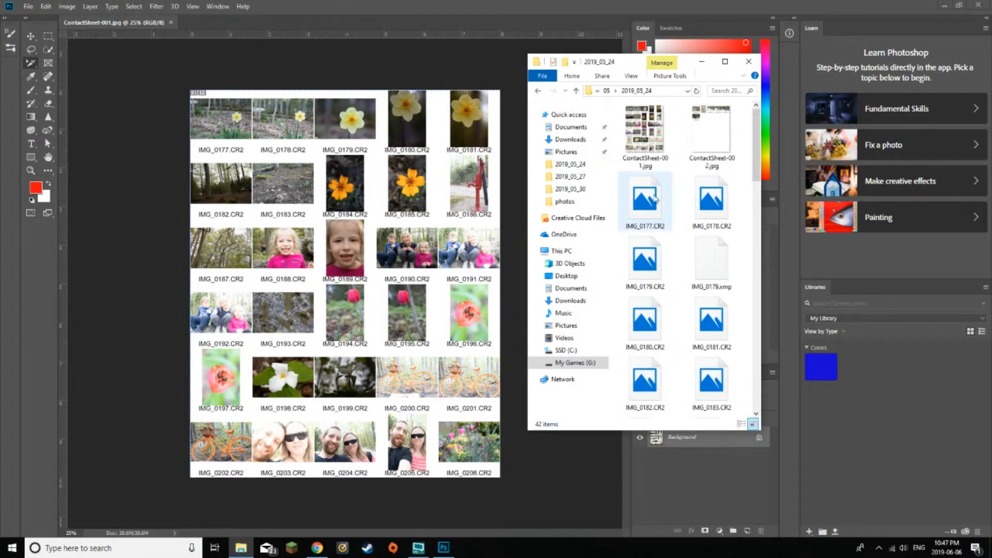
# Try to view IMG_0180.CR2 in the default photo viewer and close the viewer
pyautogui.scroll(-3, 661, 197)
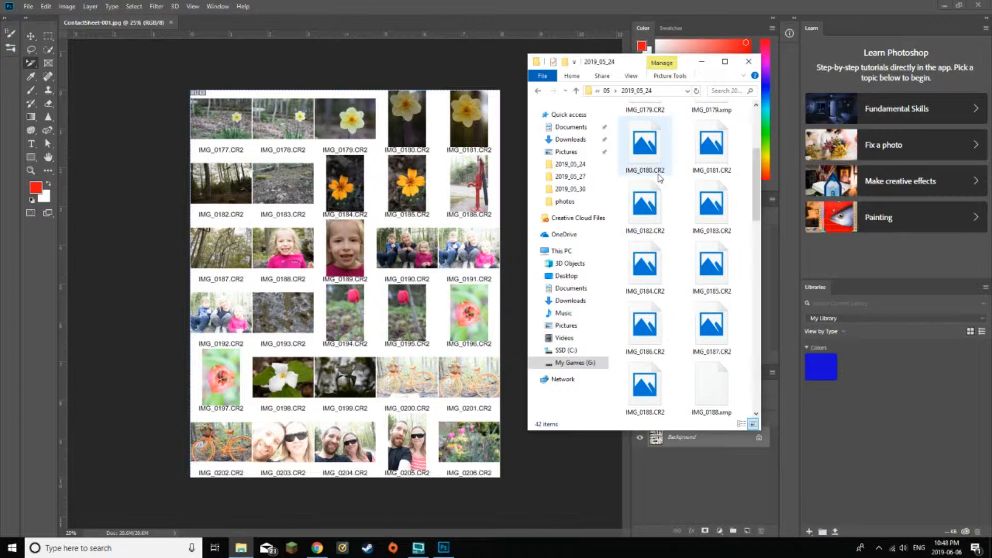
pyautogui.doubleClick(650, 155)
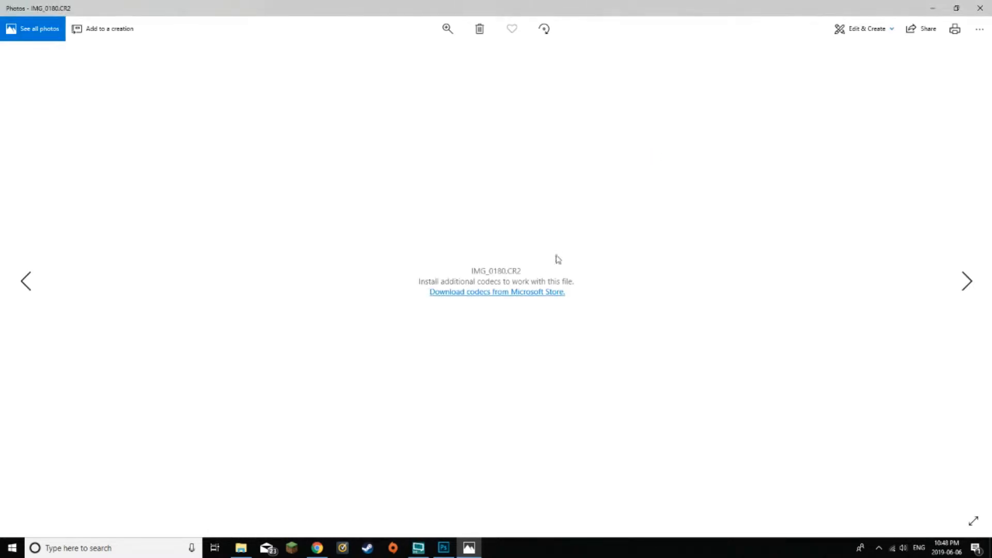
pyautogui.click(987, 8)
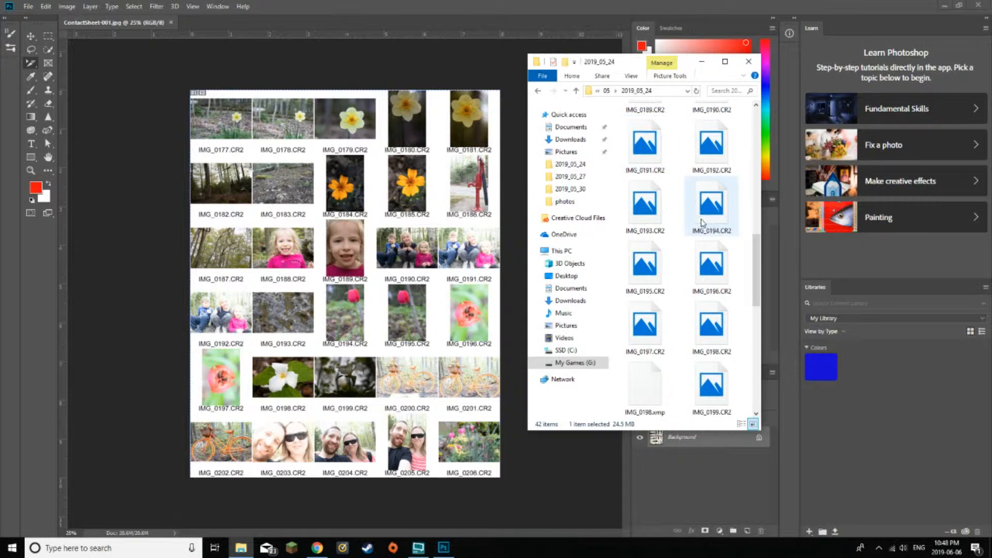
# Find IMG_0188.CR2 in the 2019_05_24 folder and open it with Adobe Photoshop CC 2019
pyautogui.scroll(-3, 678, 225)
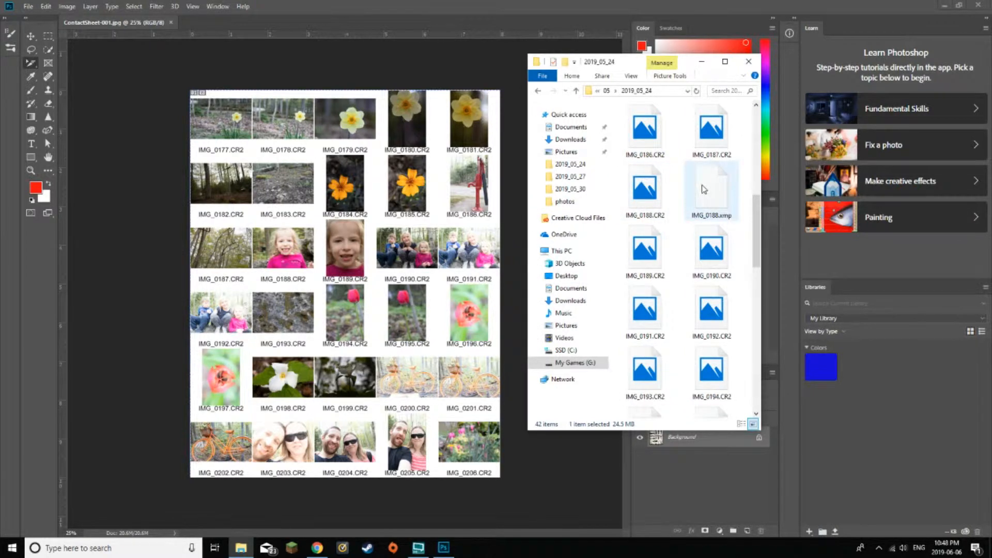
pyautogui.scroll(3, 704, 189)
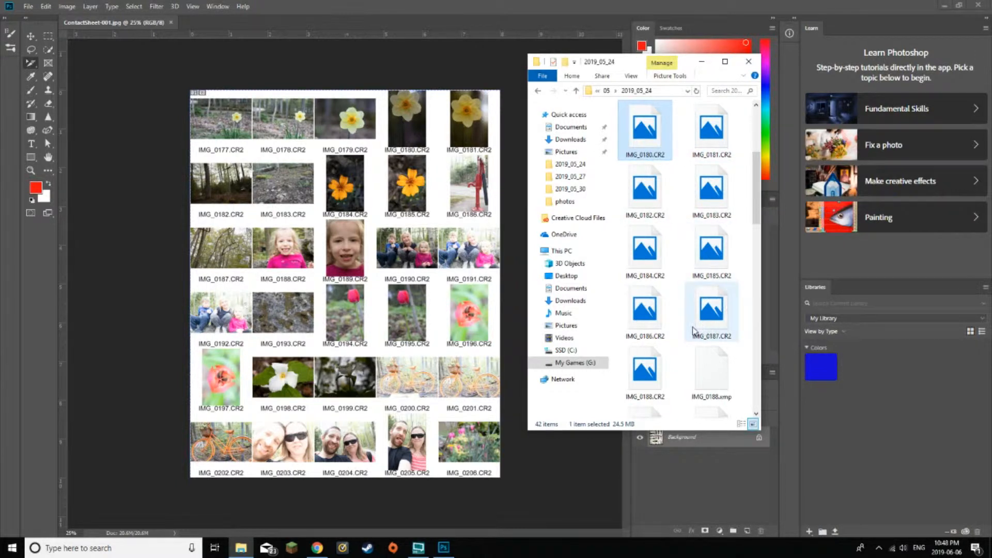
pyautogui.click(645, 383)
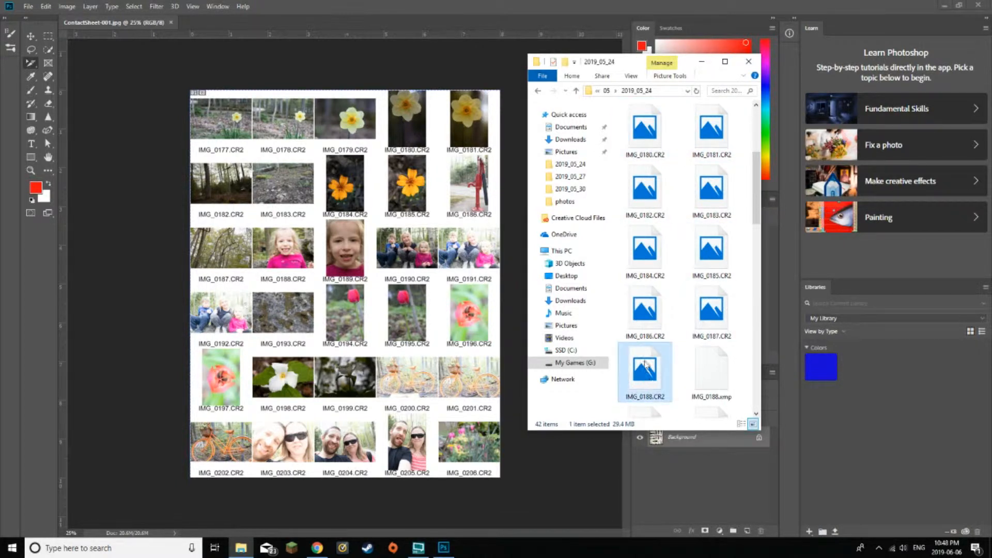
pyautogui.rightClick(647, 368)
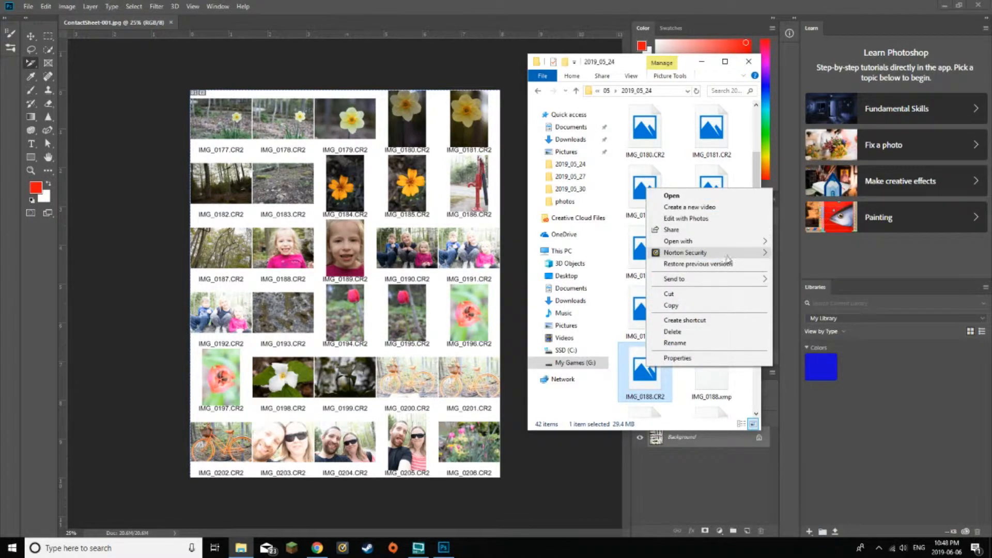
pyautogui.moveTo(744, 241)
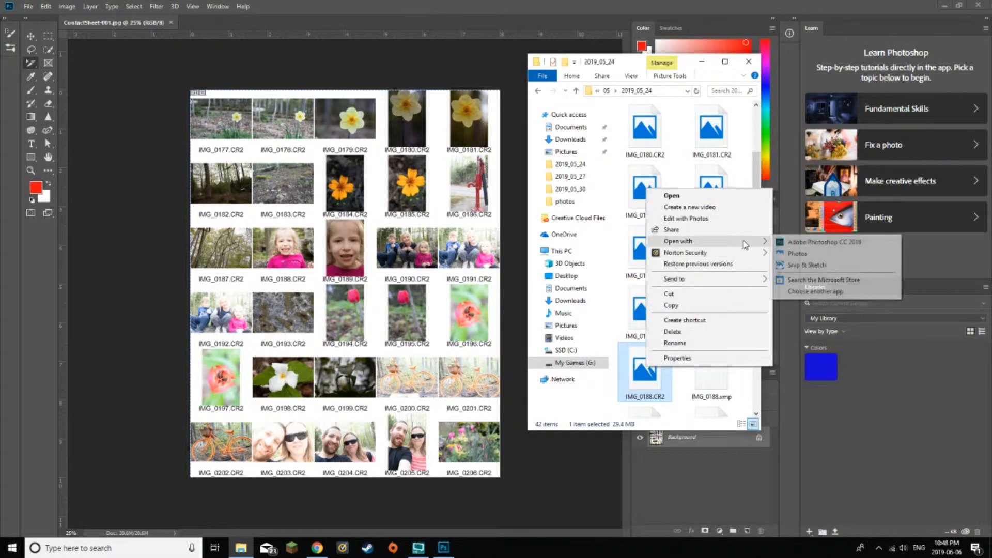
pyautogui.click(790, 243)
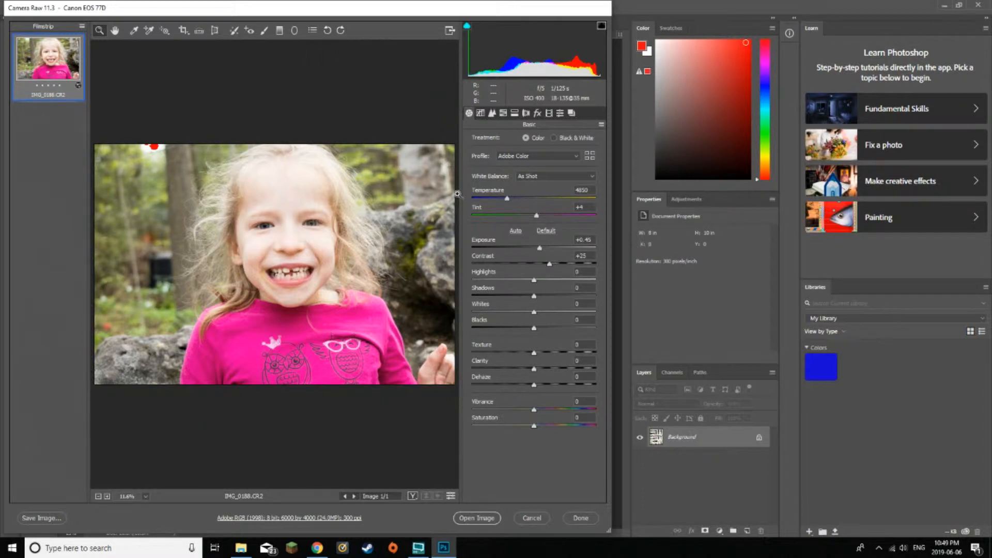
# Crop both sides of the raw photo around the girl to about 3848 by 4000 pixels and open the image for editing
pyautogui.click(184, 32)
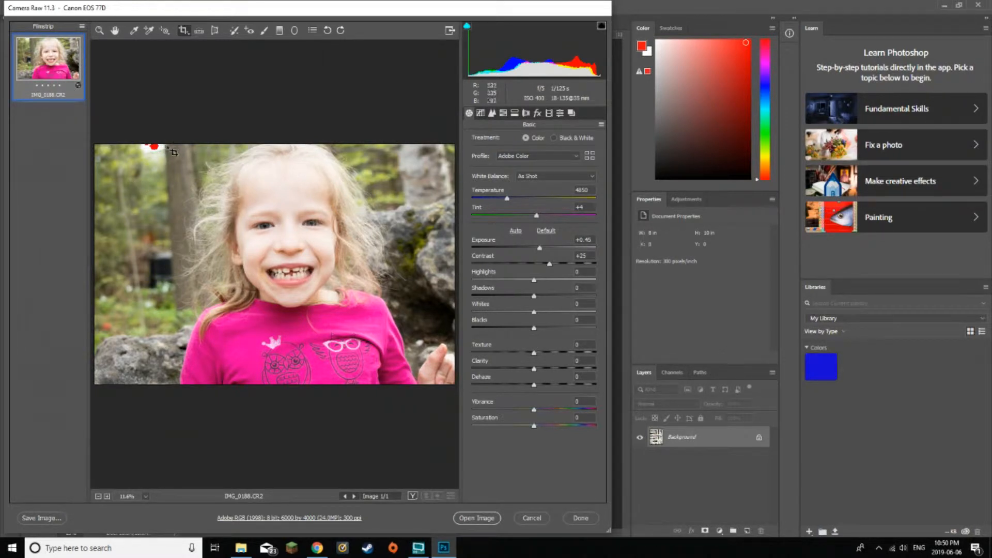
pyautogui.moveTo(171, 145); pyautogui.dragTo(451, 384)
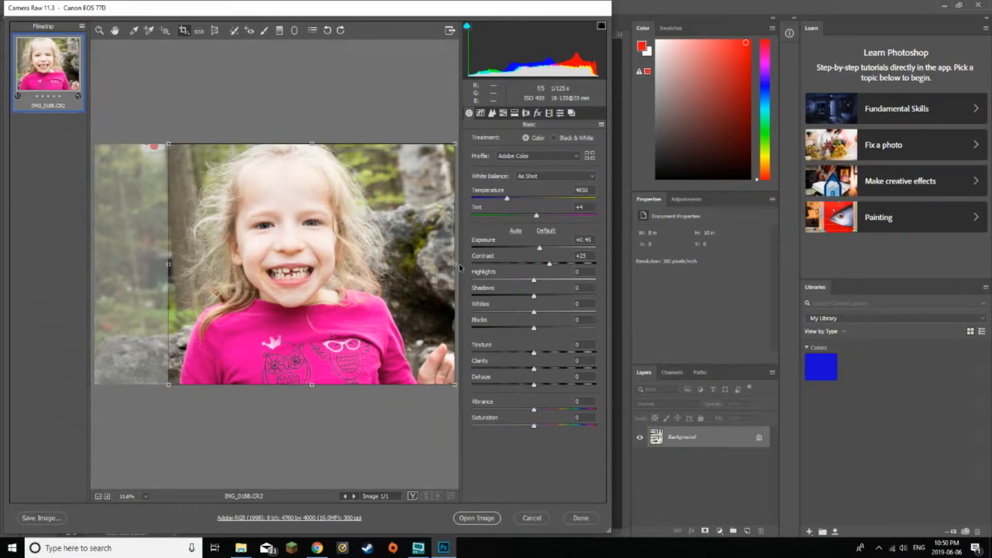
pyautogui.moveTo(455, 264); pyautogui.dragTo(412, 264)
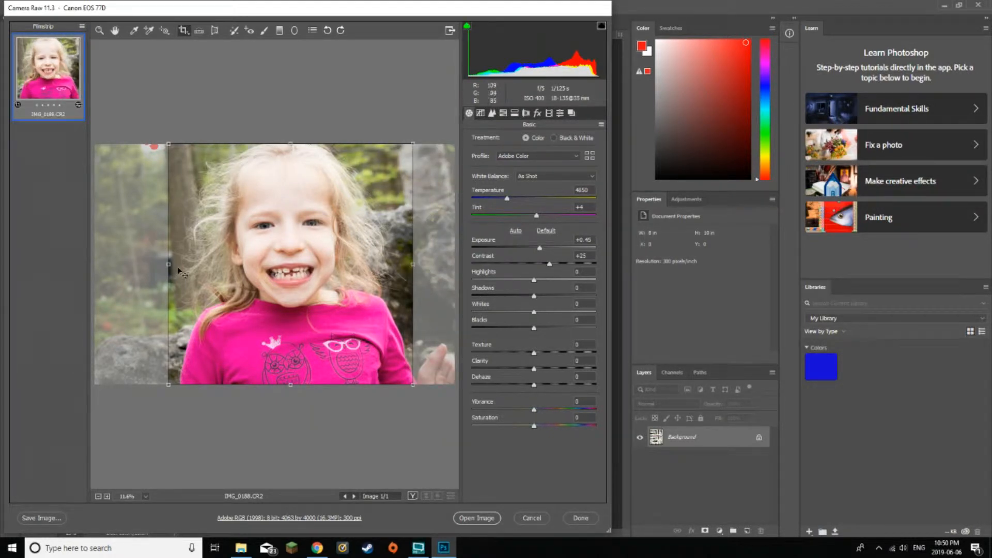
pyautogui.moveTo(169, 264); pyautogui.dragTo(181, 265)
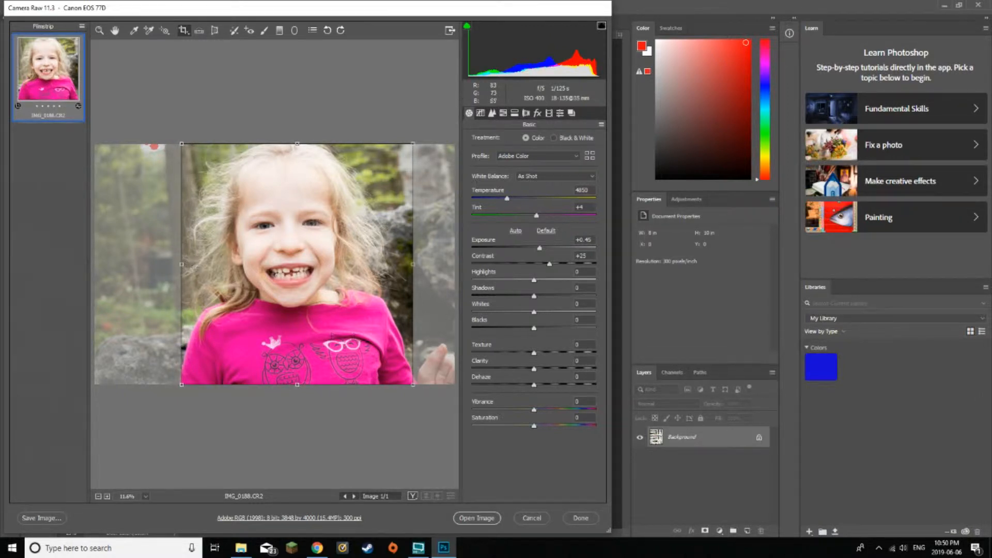
pyautogui.click(467, 518)
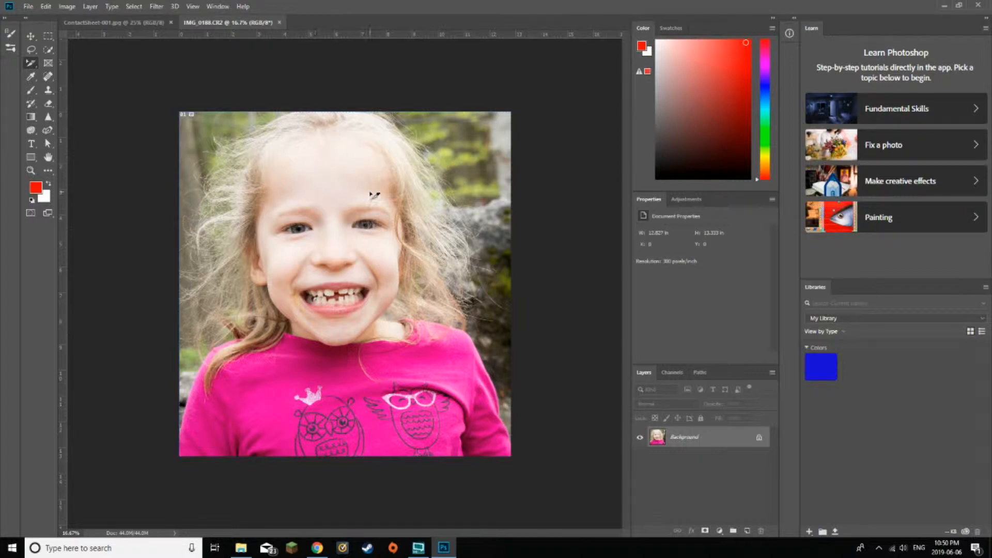
# Show the Adjustments panel and collapse its panel column to icons
pyautogui.click(377, 166)
pyautogui.click(687, 199)
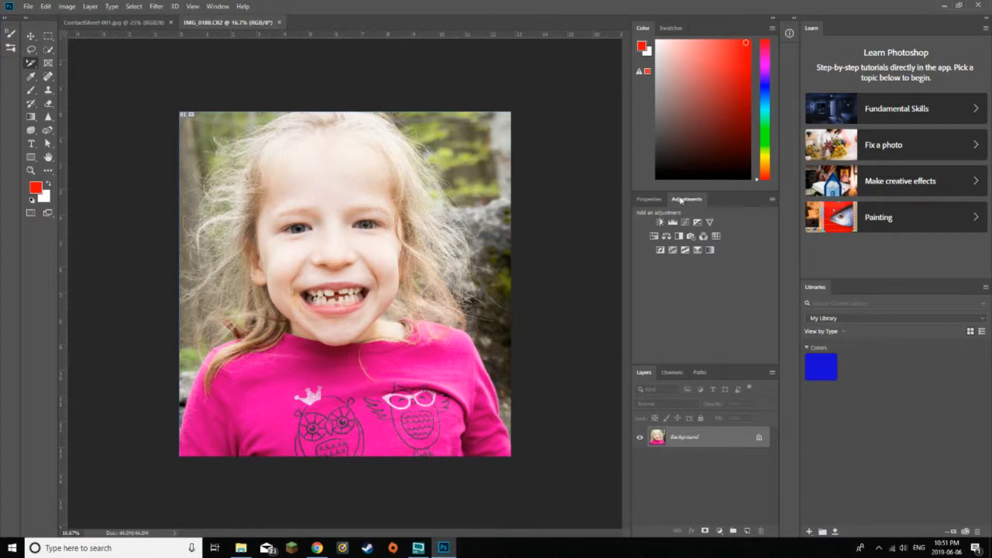
pyautogui.click(217, 7)
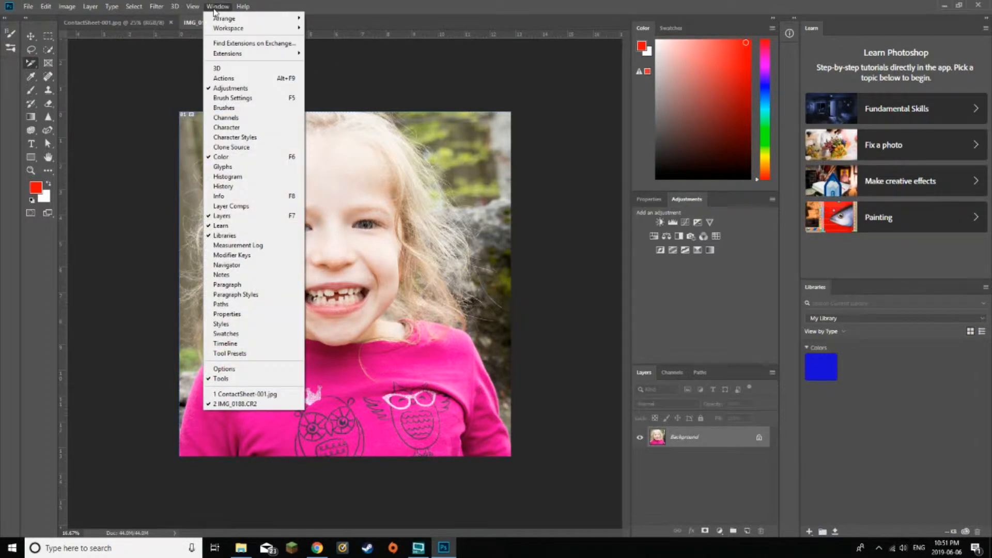
pyautogui.click(773, 23)
pyautogui.click(772, 17)
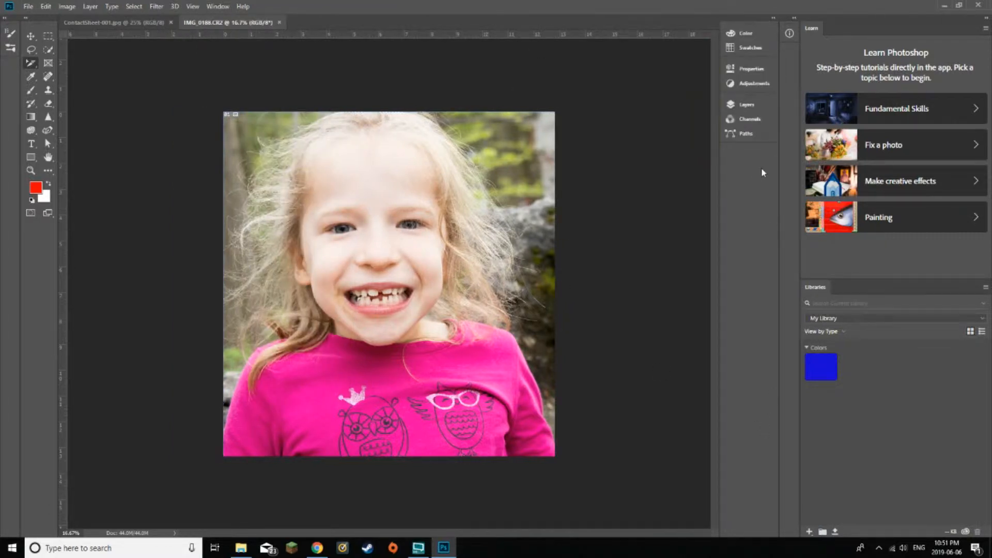
# Dock the Adjustments panel as its own expanded column and collapse the Properties panel
pyautogui.click(224, 7)
pyautogui.click(240, 89)
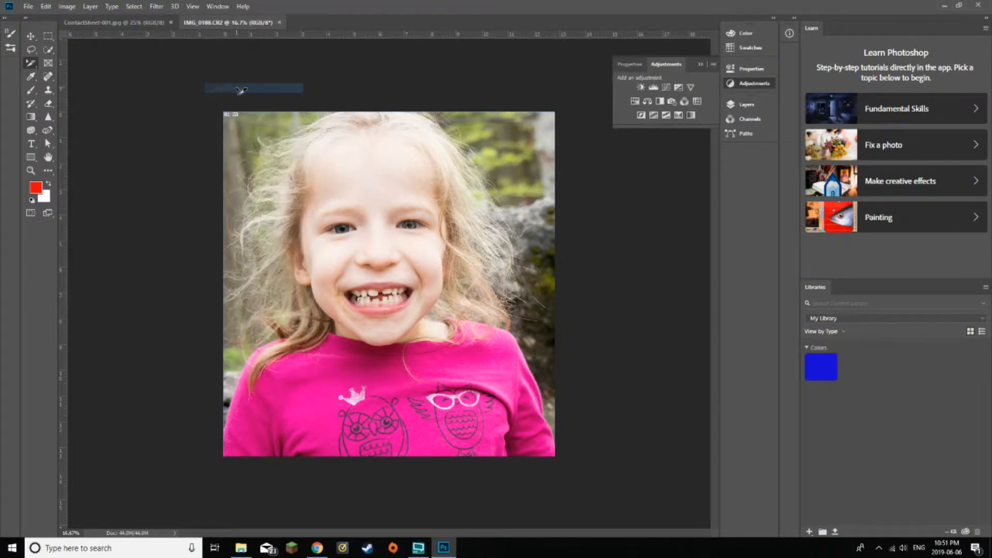
pyautogui.moveTo(670, 66); pyautogui.dragTo(775, 83)
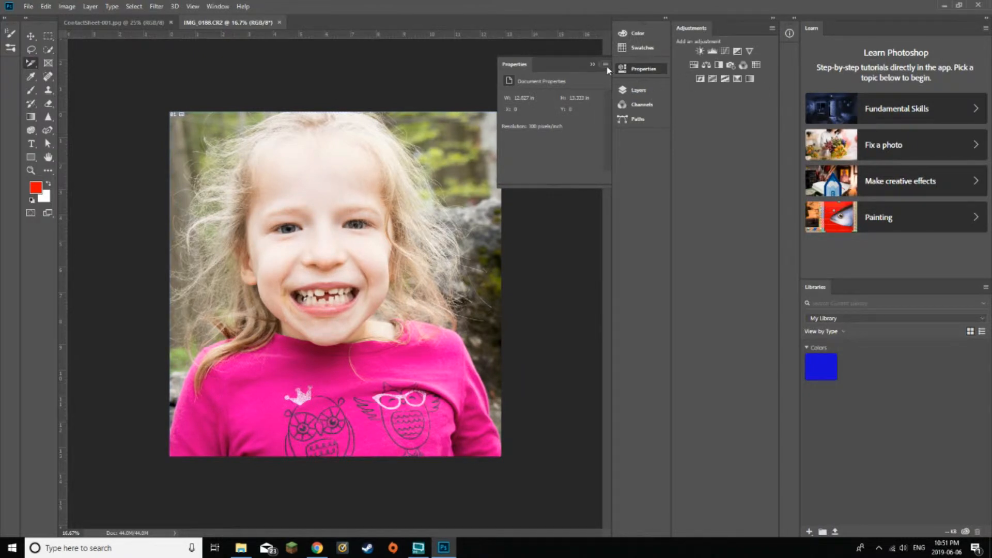
pyautogui.click(593, 64)
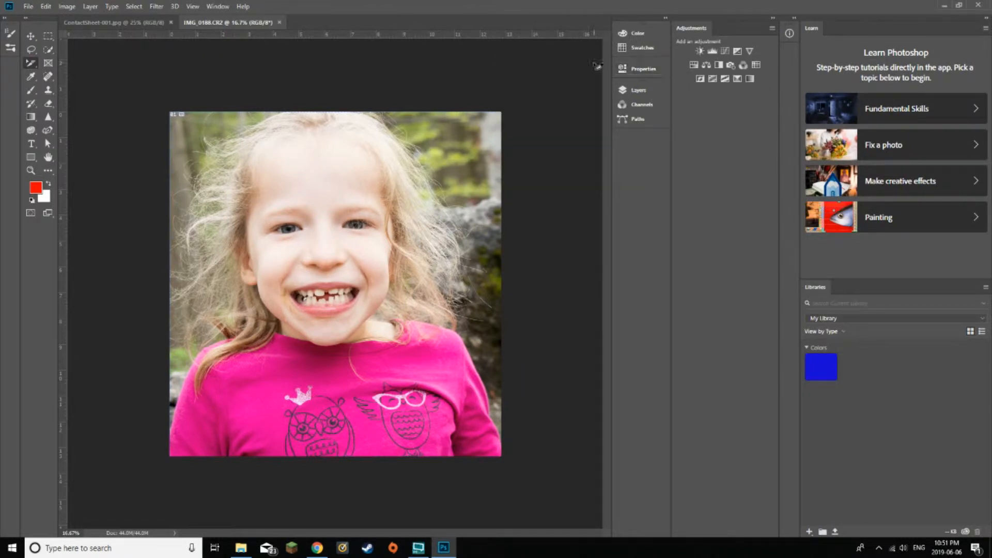
# Add a Brightness/Contrast adjustment layer with brightness lowered to about -39 and contrast slightly raised
pyautogui.click(699, 51)
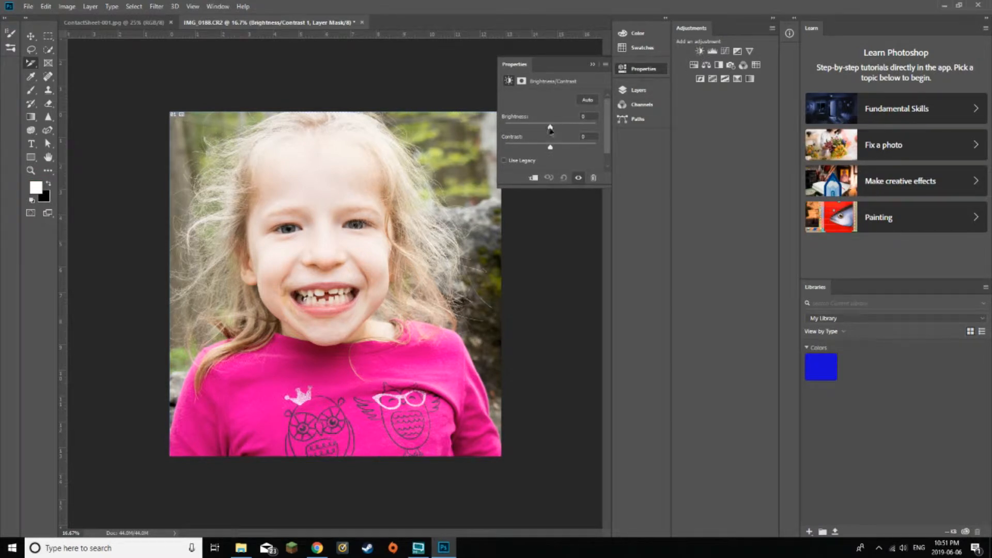
pyautogui.moveTo(548, 130); pyautogui.dragTo(558, 149)
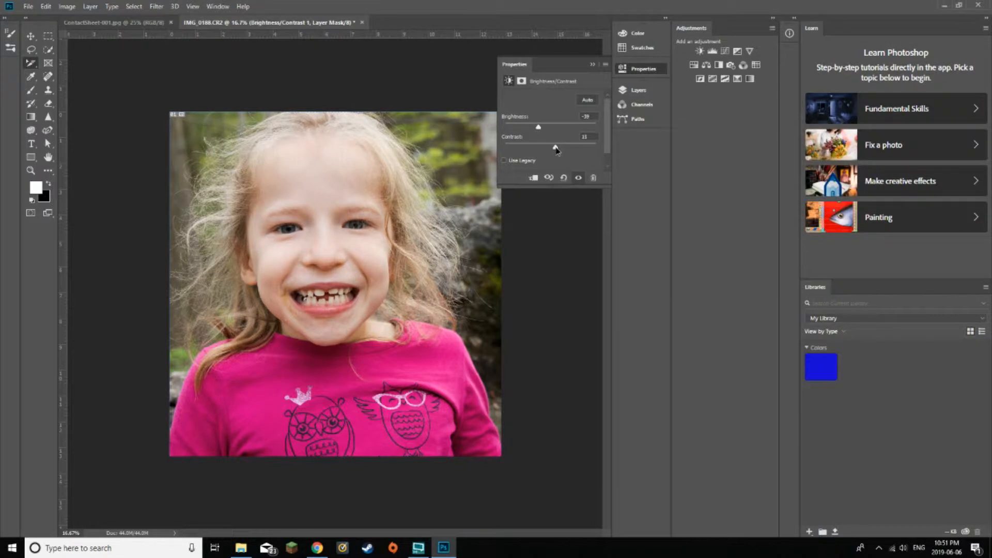
pyautogui.click(592, 64)
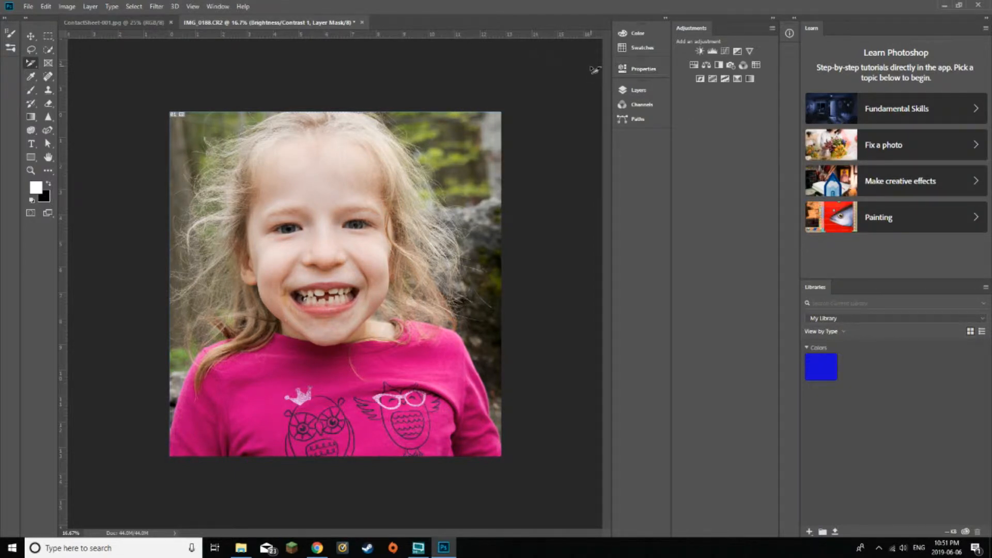
# Display the History panel for the photo
pyautogui.click(218, 6)
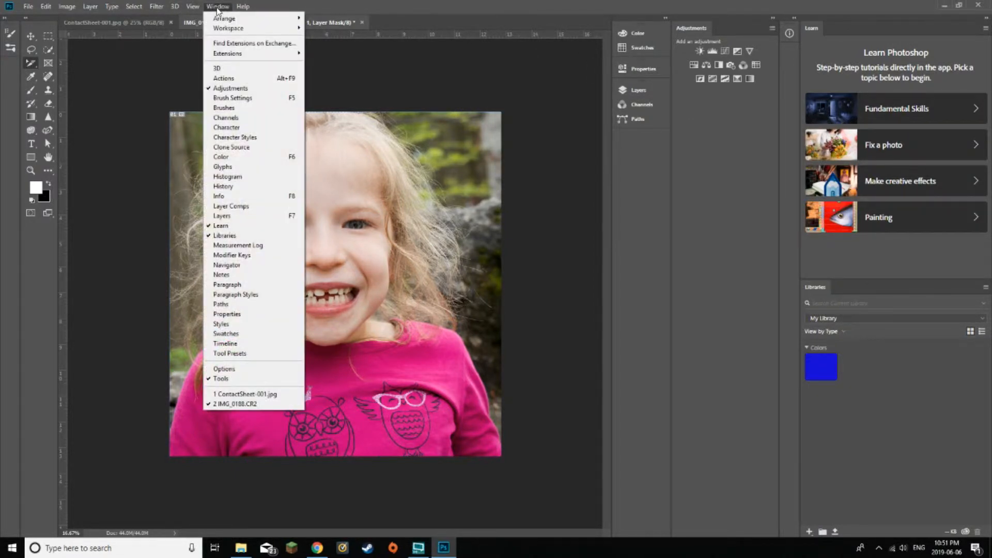
pyautogui.moveTo(217, 55)
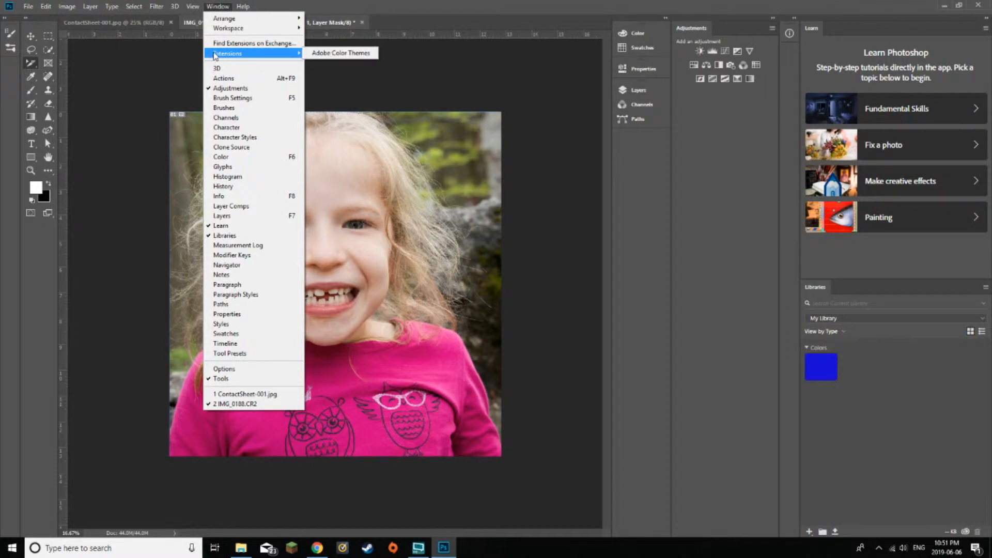
pyautogui.moveTo(195, 11)
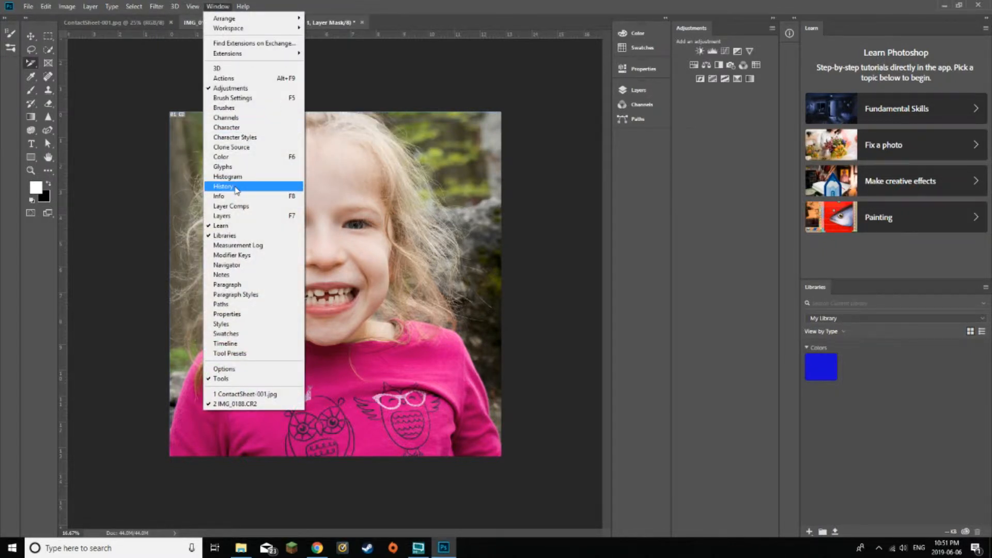
pyautogui.click(236, 188)
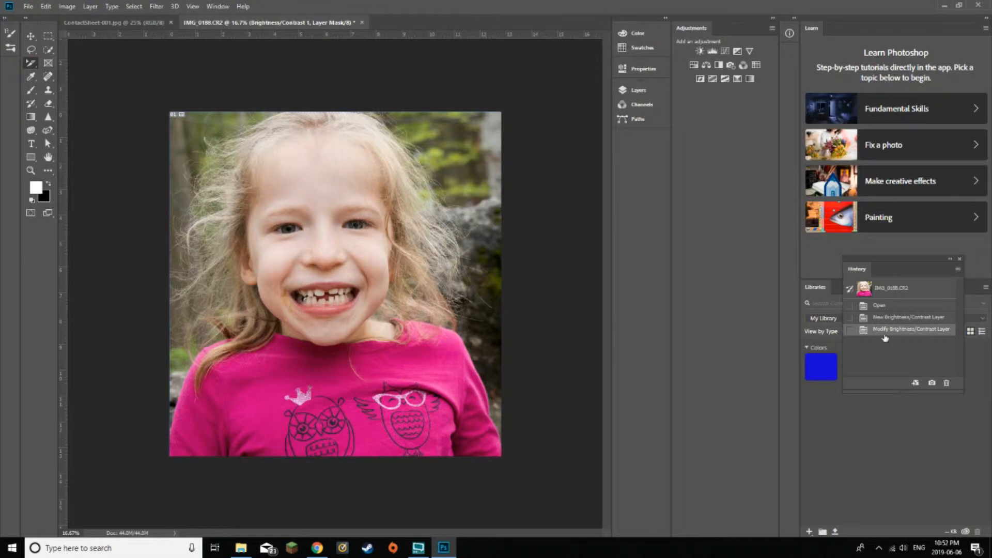
# Compare the photo before and after the Brightness/Contrast modification using its history states, ending on the modified state
pyautogui.click(849, 317)
pyautogui.click(897, 317)
pyautogui.click(899, 330)
# Add a Levels adjustment layer and set its RGB midtones to 0.96, undocking and enlarging the Properties panel for full access
pyautogui.click(712, 52)
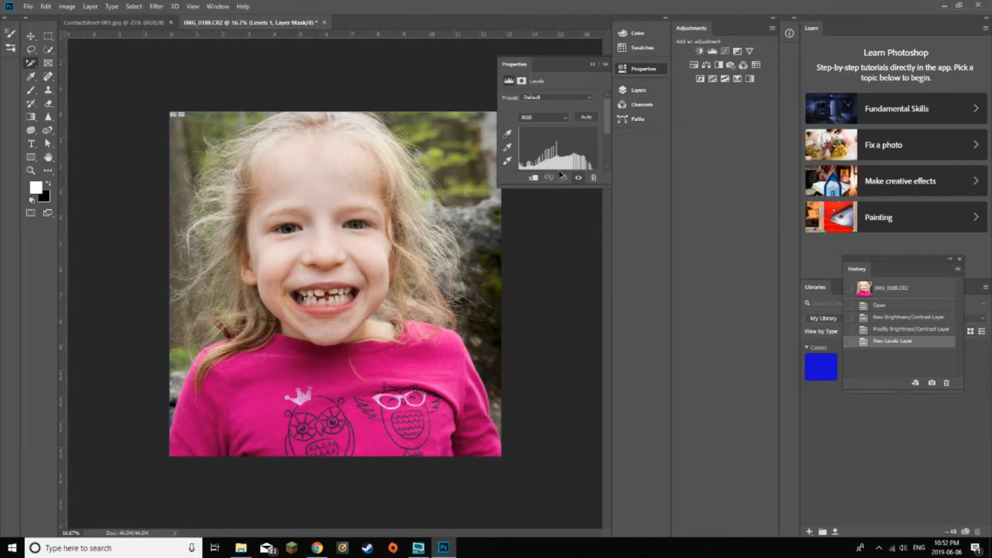
pyautogui.moveTo(557, 170); pyautogui.dragTo(563, 170)
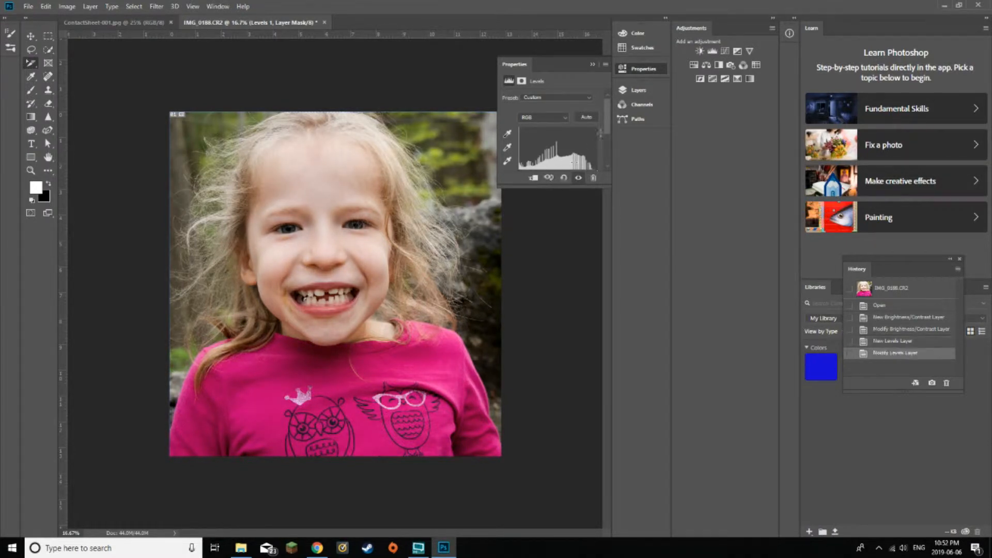
pyautogui.moveTo(576, 64); pyautogui.dragTo(676, 35)
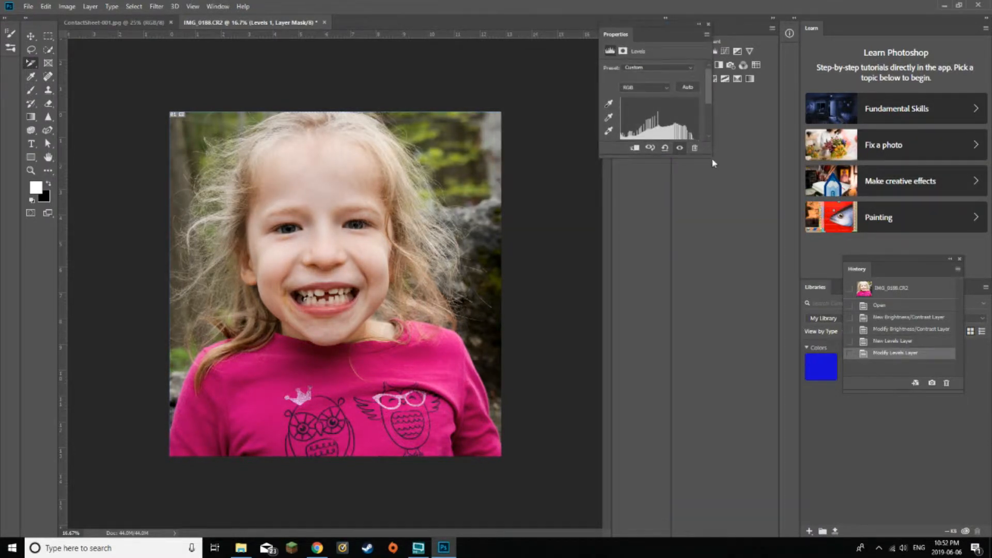
pyautogui.moveTo(714, 154); pyautogui.dragTo(780, 216)
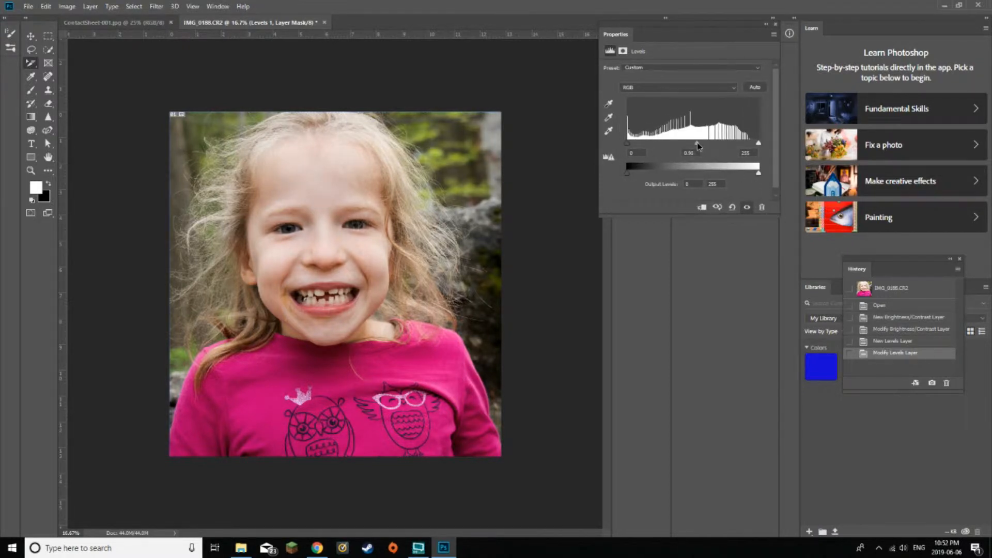
pyautogui.moveTo(696, 143)
pyautogui.mouseDown()
pyautogui.moveTo(734, 146)
pyautogui.moveTo(674, 144)
pyautogui.moveTo(715, 146)
pyautogui.moveTo(697, 149)
pyautogui.mouseUp()
# Try different Red channel midtones in the Levels adjustment, from about 1.27 down to the minimum, ending at about 0.92
pyautogui.click(735, 89)
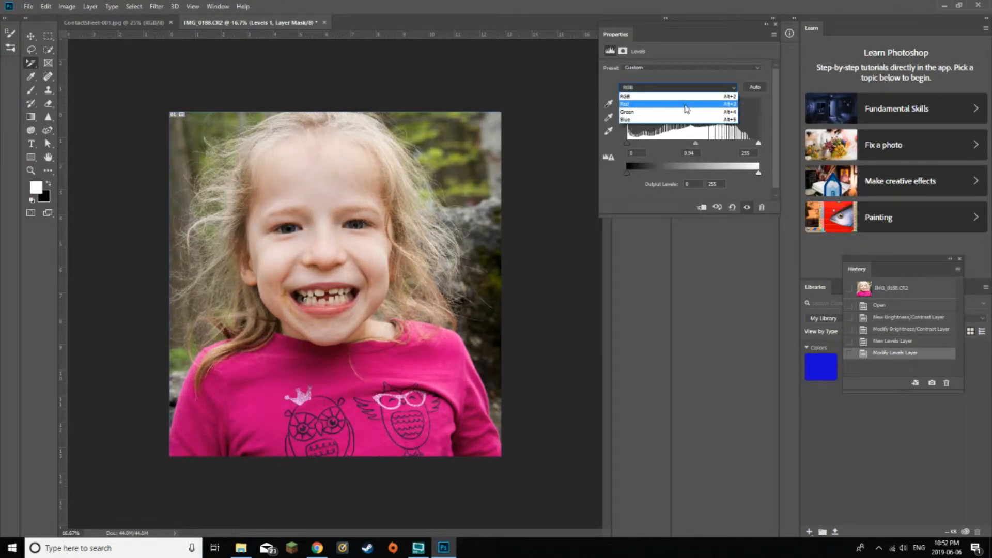
pyautogui.click(685, 104)
pyautogui.moveTo(693, 148)
pyautogui.mouseDown()
pyautogui.moveTo(712, 141)
pyautogui.moveTo(680, 147)
pyautogui.mouseUp()
pyautogui.click(698, 154)
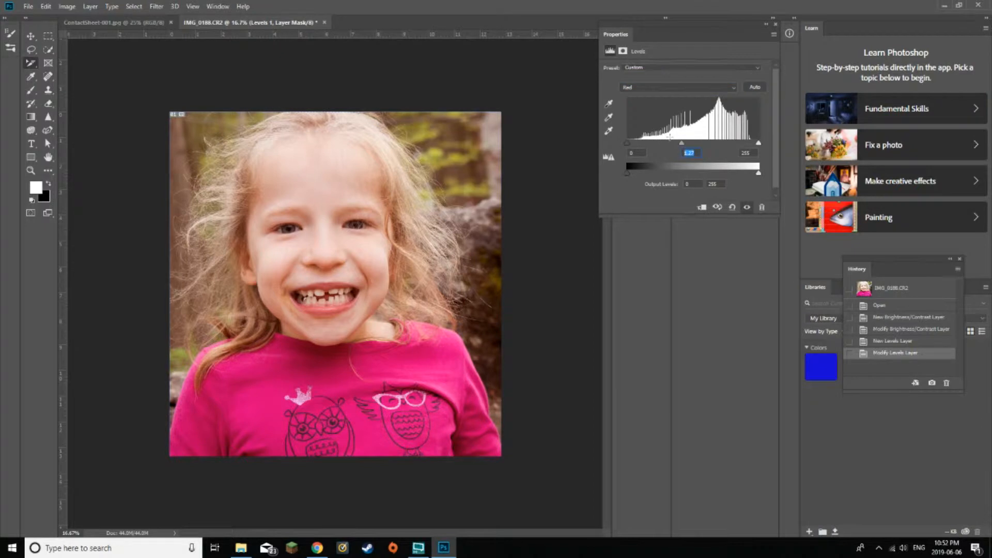
pyautogui.write('0')
pyautogui.press('Return')
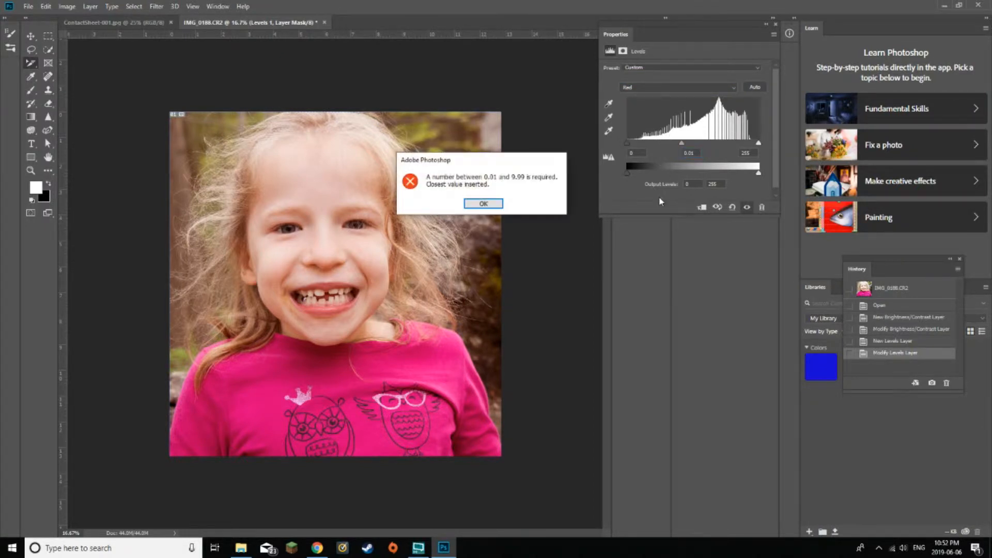
pyautogui.click(469, 206)
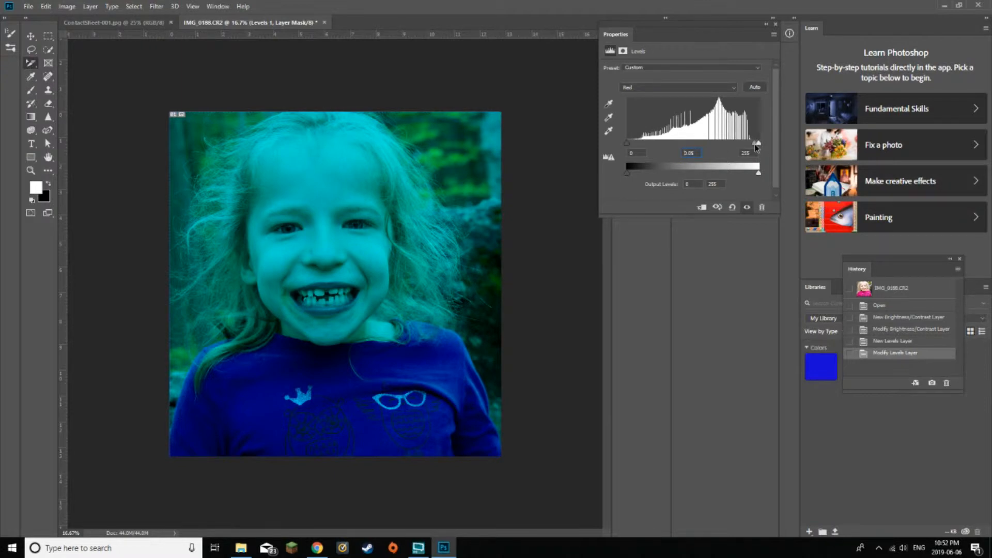
pyautogui.moveTo(754, 144); pyautogui.dragTo(696, 140)
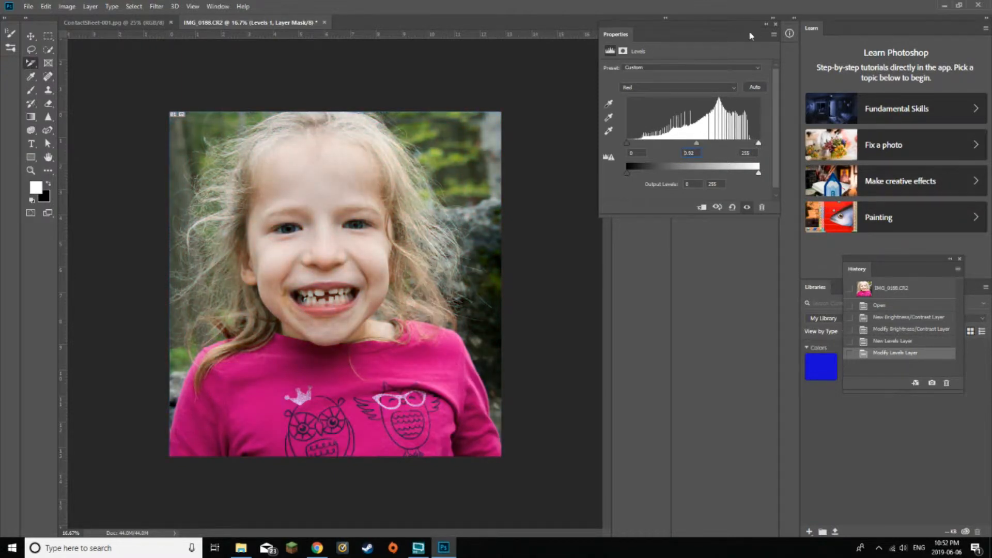
pyautogui.click(775, 25)
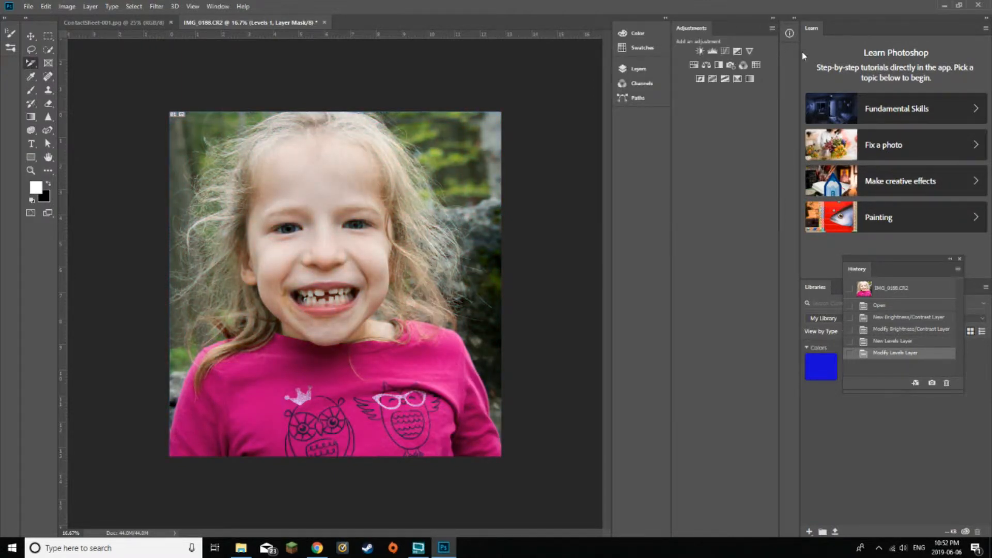
# Compare the photo with and without the Levels modification, and delete both the Modify Levels Layer and New Levels Layer history states
pyautogui.click(890, 341)
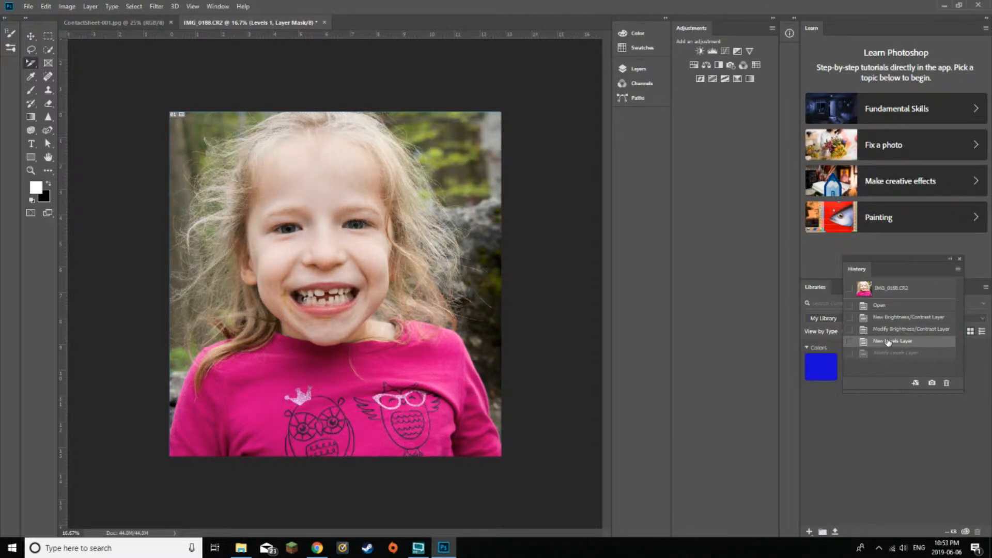
pyautogui.click(923, 353)
pyautogui.click(946, 382)
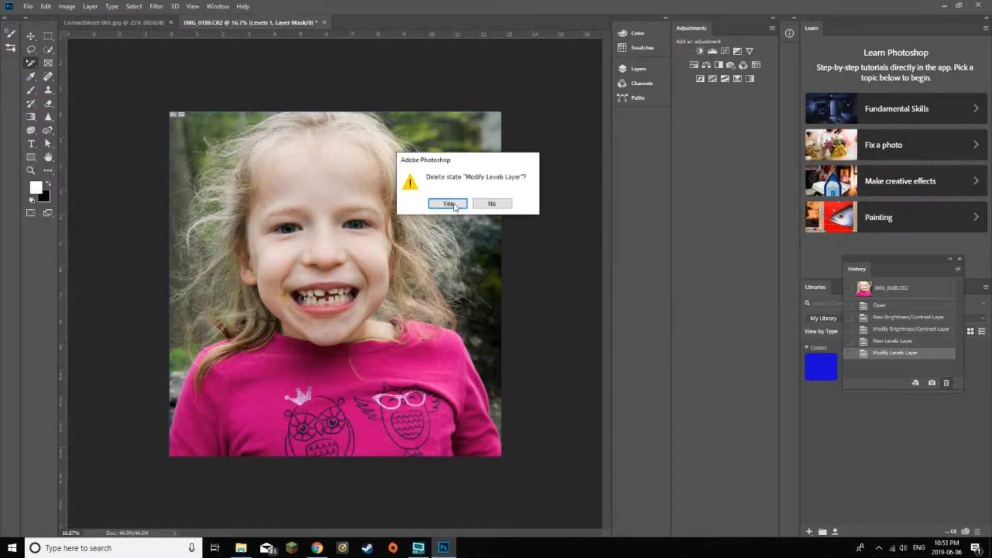
pyautogui.click(447, 204)
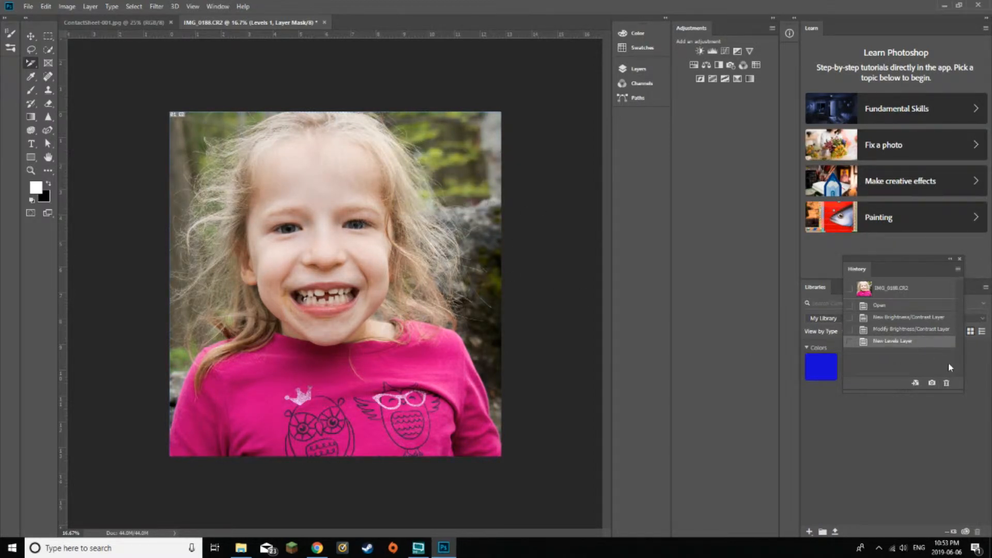
pyautogui.click(946, 383)
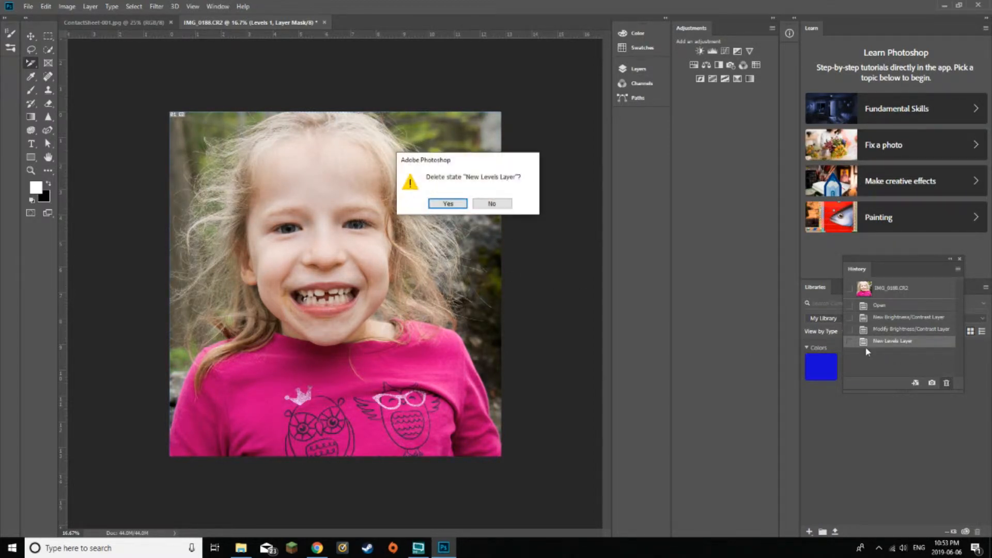
pyautogui.click(435, 202)
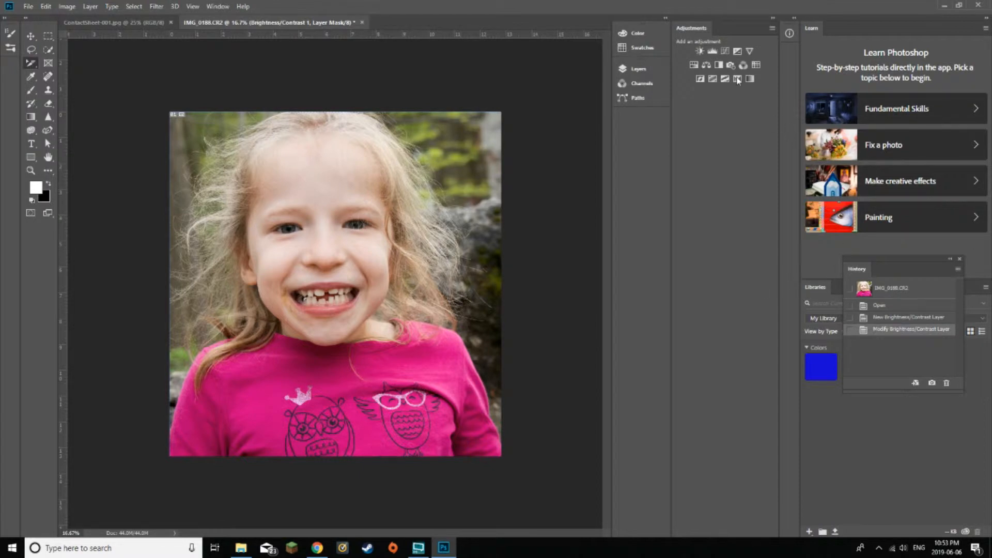
# Add a Levels adjustment layer with default settings and a Curves adjustment layer with the middle of its RGB curve pulled slightly down
pyautogui.click(711, 51)
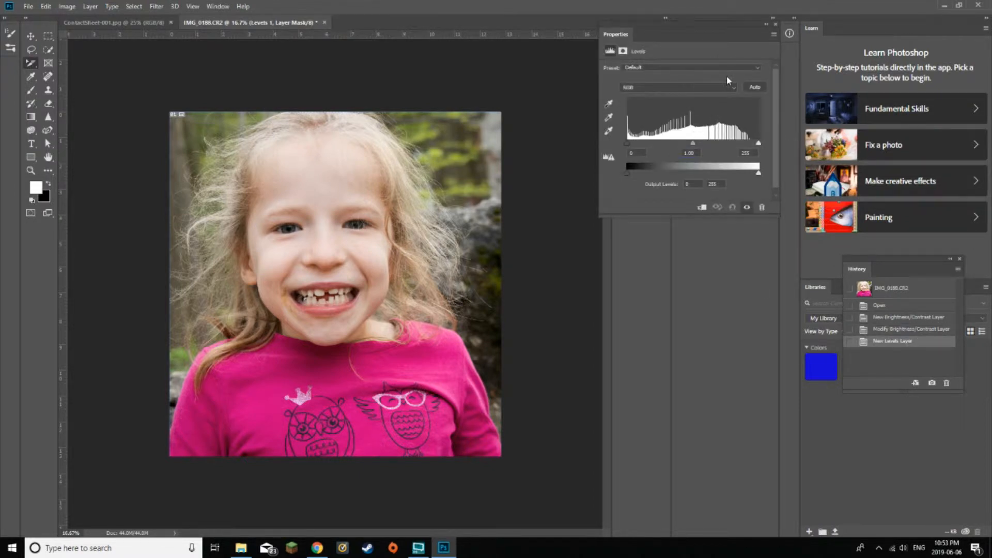
pyautogui.click(775, 24)
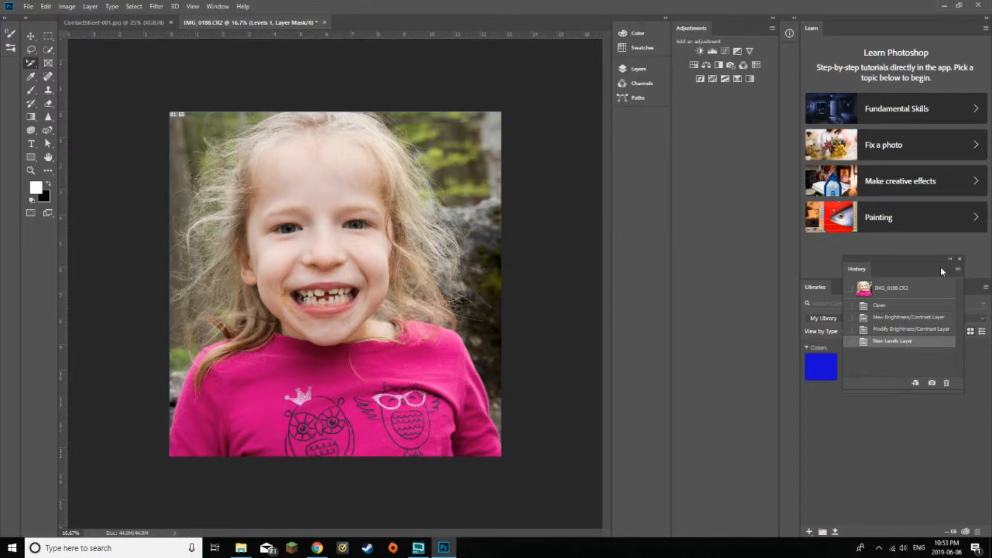
pyautogui.click(725, 50)
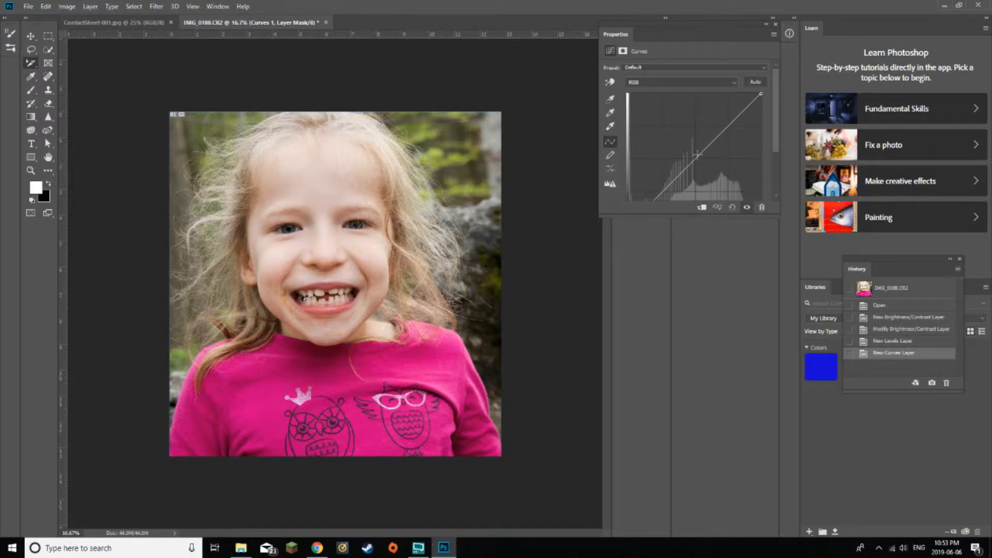
pyautogui.moveTo(699, 154); pyautogui.dragTo(704, 160)
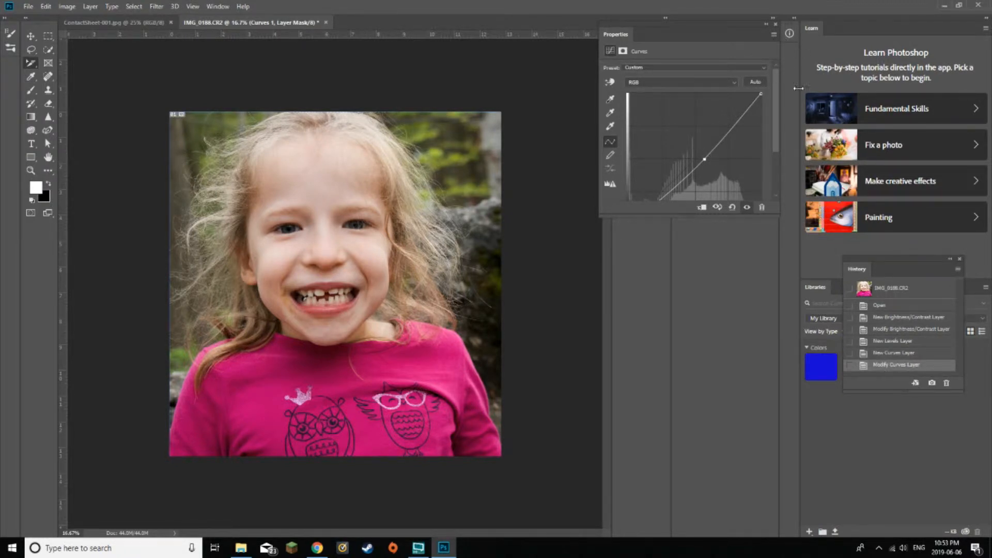
pyautogui.click(775, 25)
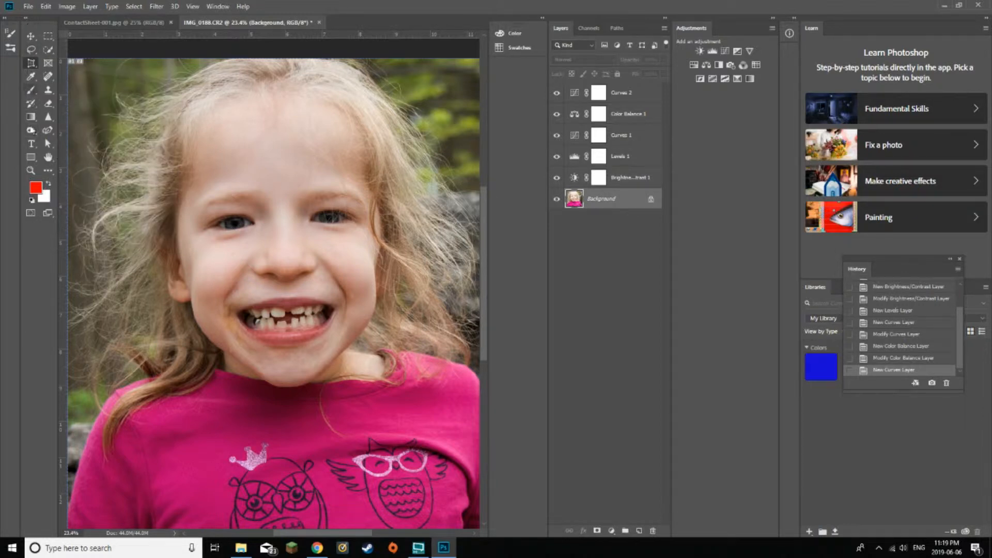
# Darken the hair on the left side of the girl's head with Burn tool strokes on the Background layer
pyautogui.rightClick(35, 133)
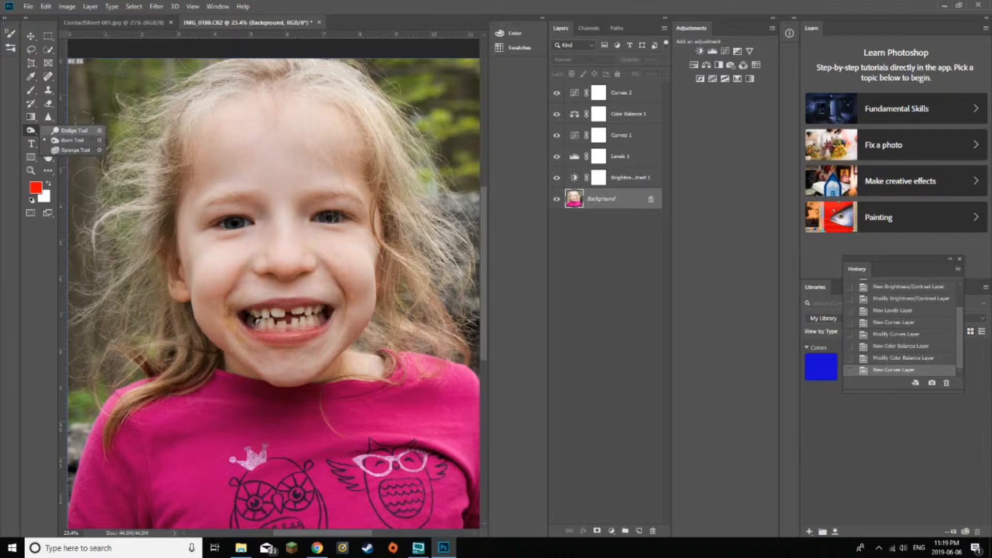
pyautogui.click(84, 129)
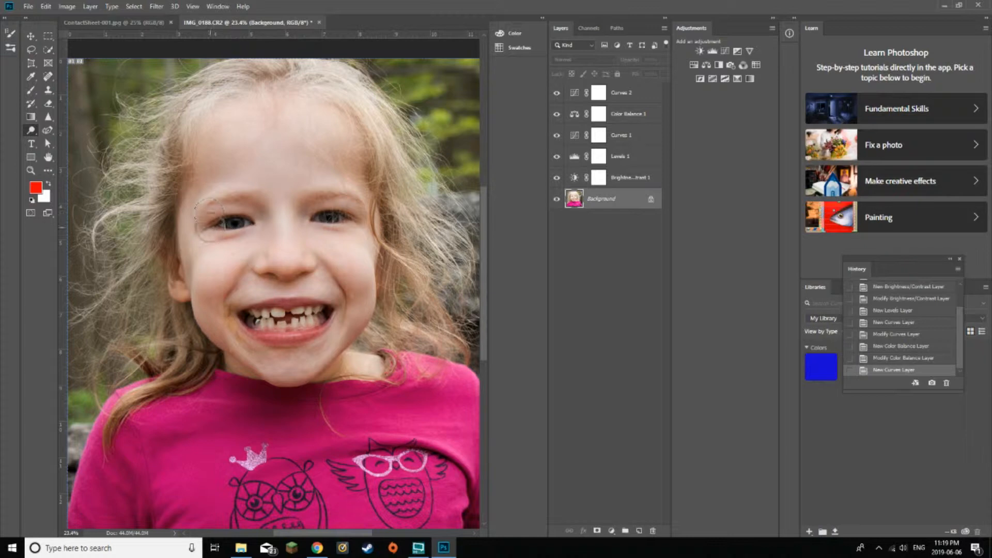
pyautogui.rightClick(36, 135)
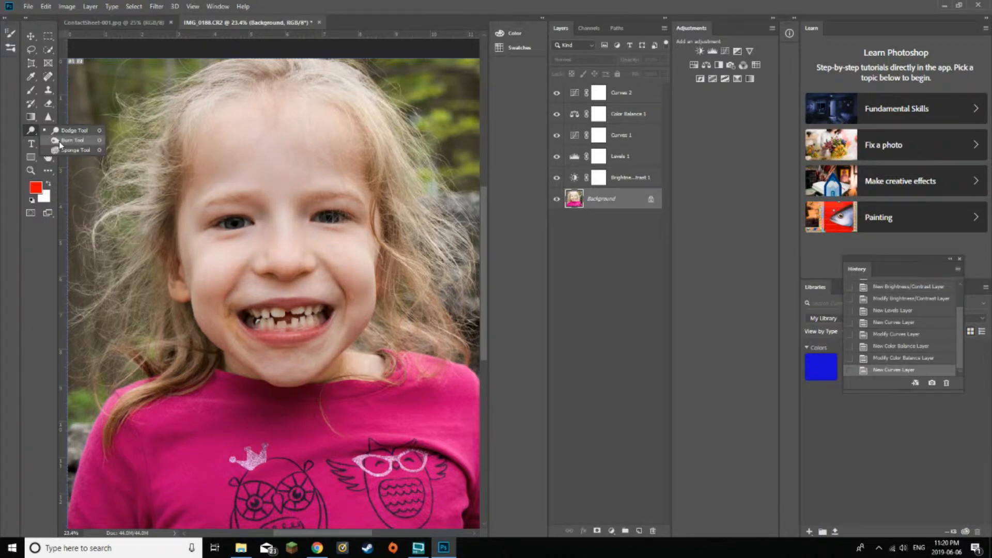
pyautogui.click(59, 140)
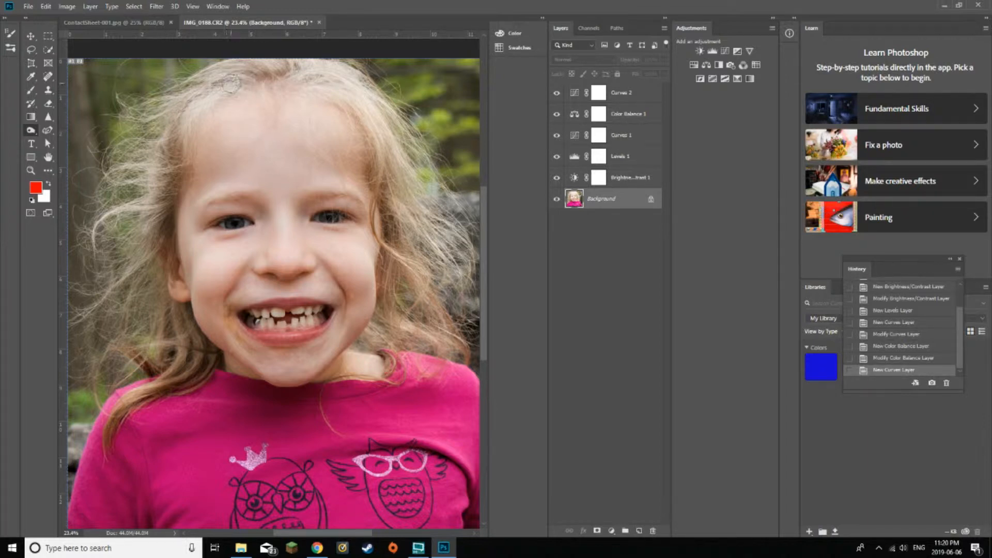
pyautogui.moveTo(234, 83)
pyautogui.mouseDown()
pyautogui.moveTo(167, 128)
pyautogui.moveTo(201, 114)
pyautogui.moveTo(172, 181)
pyautogui.mouseUp()
pyautogui.moveTo(187, 94); pyautogui.dragTo(146, 171)
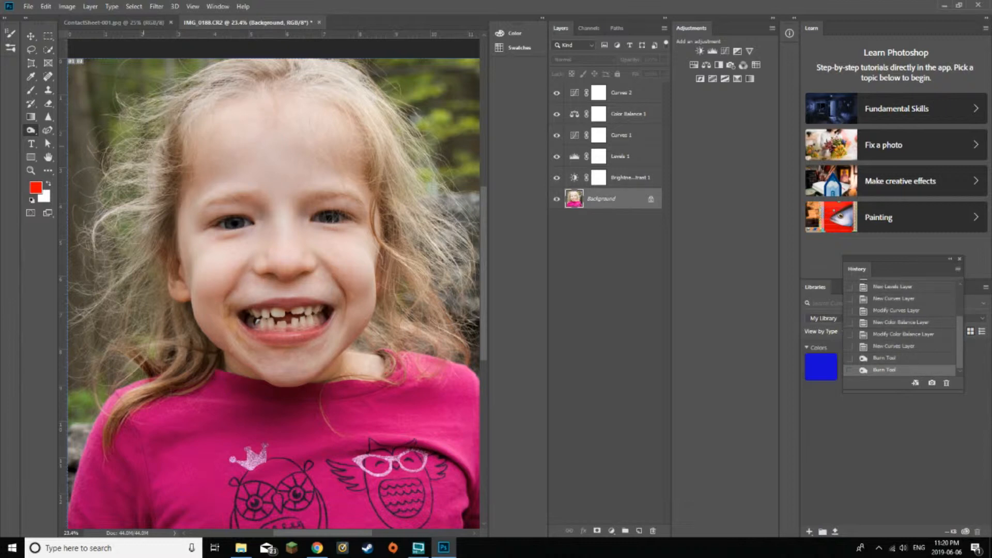
pyautogui.moveTo(179, 106)
pyautogui.mouseDown()
pyautogui.moveTo(150, 188)
pyautogui.moveTo(123, 163)
pyautogui.moveTo(136, 167)
pyautogui.moveTo(137, 191)
pyautogui.moveTo(153, 207)
pyautogui.moveTo(85, 243)
pyautogui.mouseUp()
pyautogui.moveTo(142, 227)
pyautogui.mouseDown()
pyautogui.moveTo(95, 262)
pyautogui.moveTo(120, 271)
pyautogui.moveTo(85, 297)
pyautogui.mouseUp()
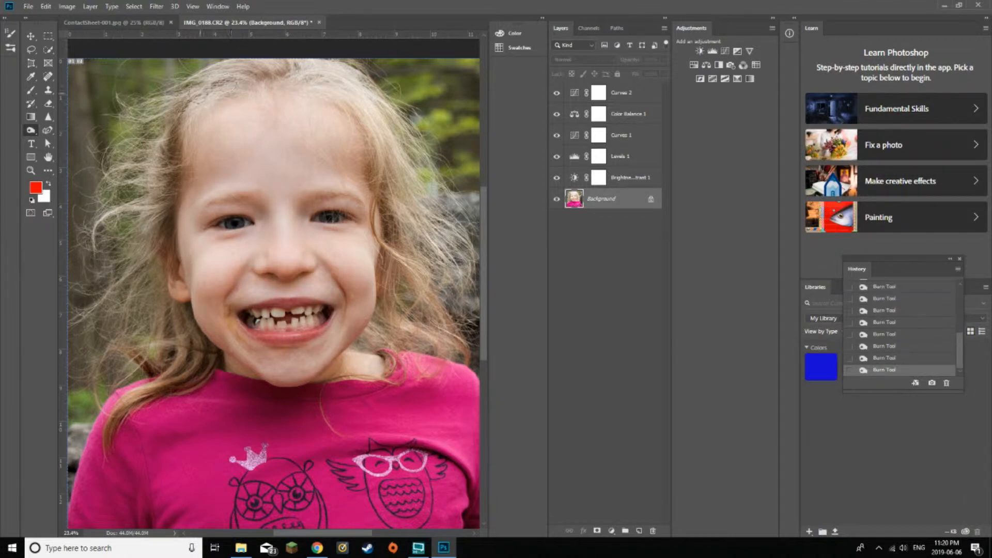
# Burn the hair across the top of the head and down the right side of the face
pyautogui.moveTo(199, 99); pyautogui.dragTo(242, 93)
pyautogui.moveTo(206, 83)
pyautogui.mouseDown()
pyautogui.moveTo(241, 97)
pyautogui.moveTo(239, 78)
pyautogui.moveTo(274, 74)
pyautogui.moveTo(363, 94)
pyautogui.mouseUp()
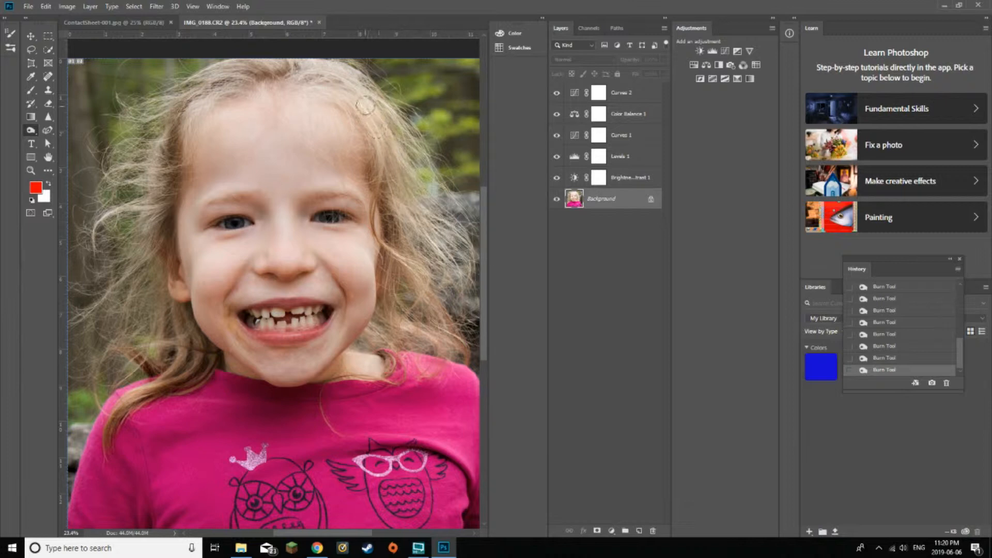
pyautogui.moveTo(365, 104)
pyautogui.mouseDown()
pyautogui.moveTo(420, 156)
pyautogui.moveTo(435, 194)
pyautogui.mouseUp()
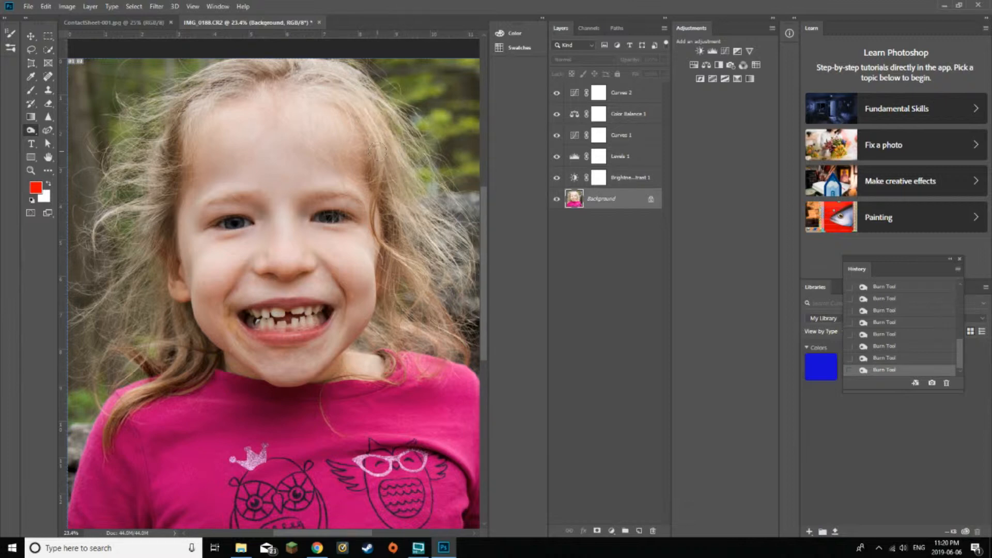
pyautogui.moveTo(377, 152); pyautogui.dragTo(445, 263)
pyautogui.moveTo(386, 200); pyautogui.dragTo(438, 258)
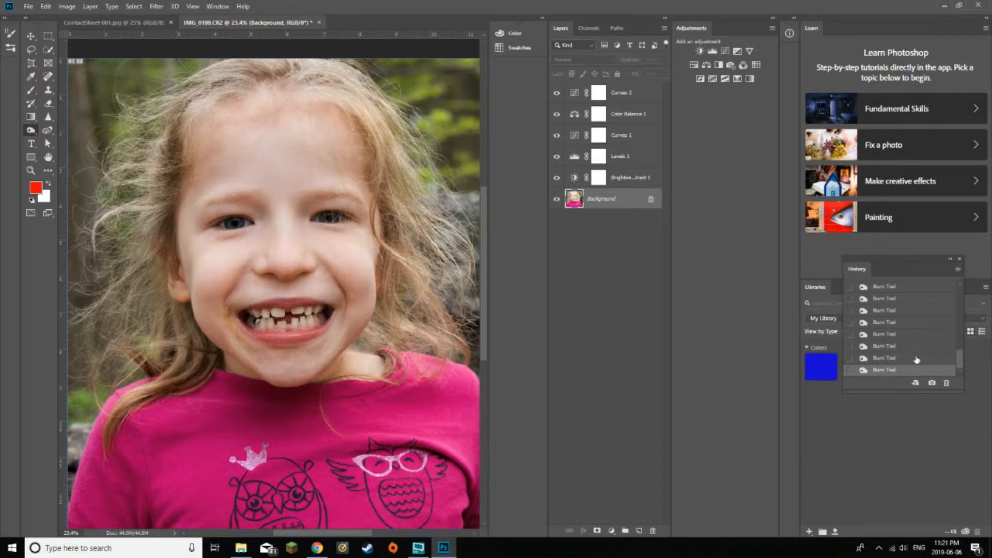
# Return to the third-last Burn Tool history state and delete it together with the states after it
pyautogui.click(887, 347)
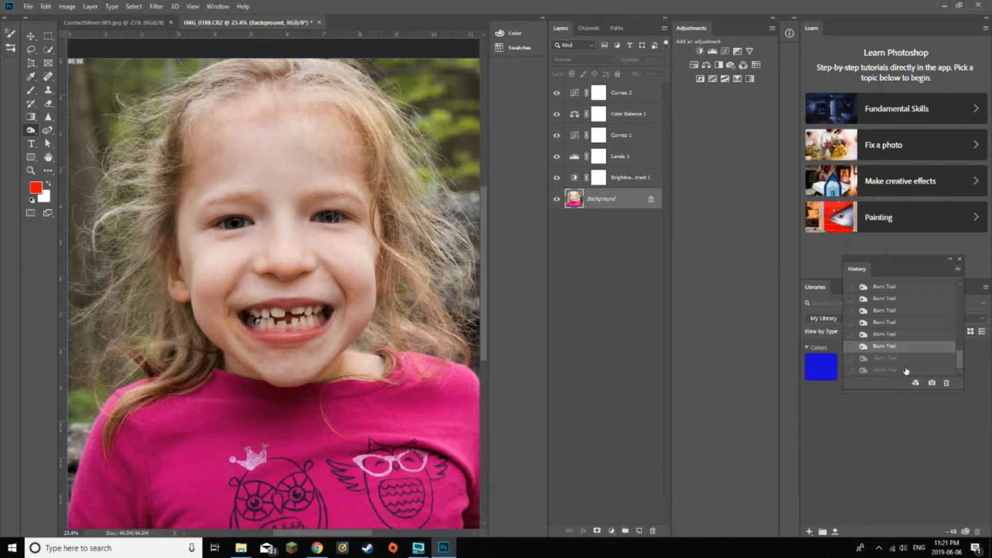
pyautogui.click(946, 383)
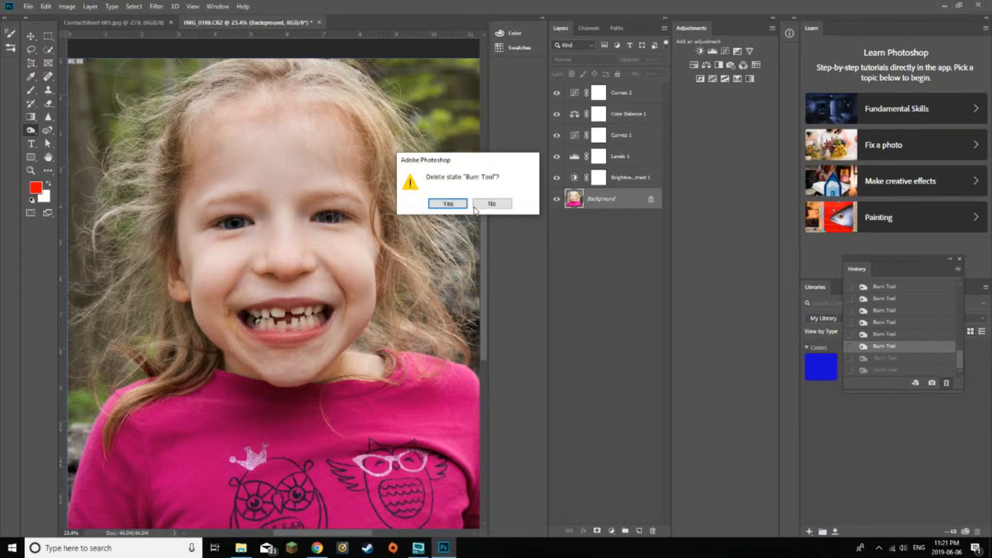
pyautogui.click(448, 204)
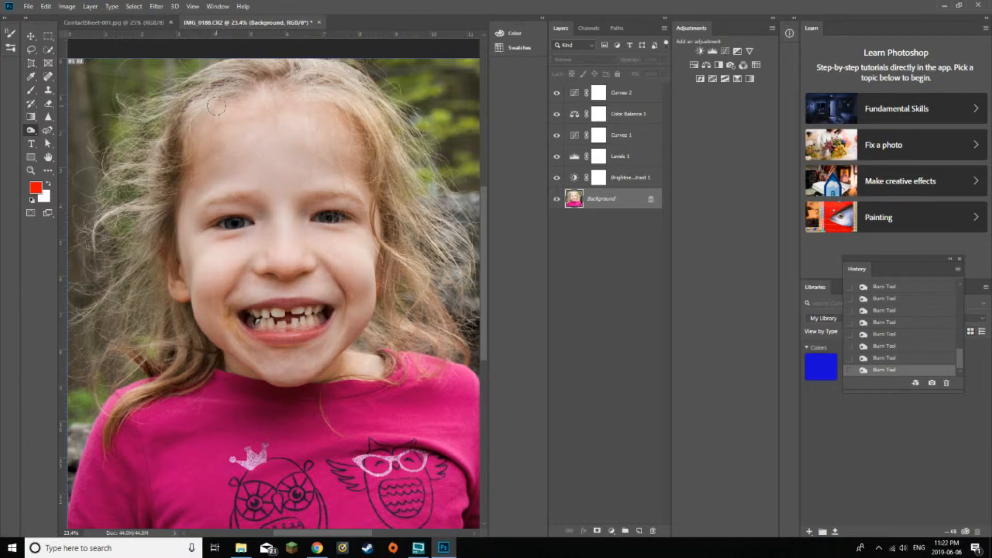
# Try a Burn stroke on the forehead with a 151 px brush at 100% hardness, and delete its history state
pyautogui.press('F5')
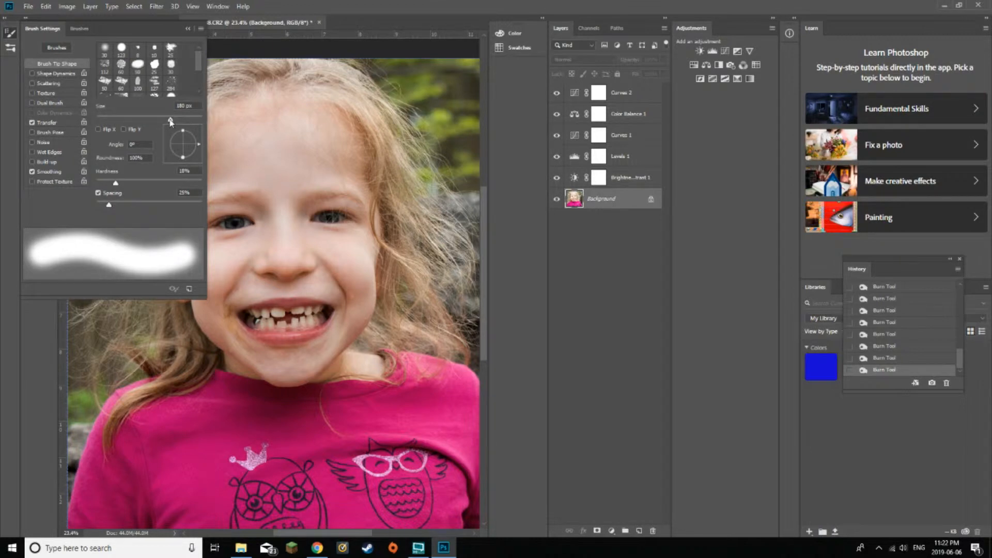
pyautogui.moveTo(170, 120)
pyautogui.mouseDown()
pyautogui.moveTo(129, 121)
pyautogui.moveTo(162, 121)
pyautogui.mouseUp()
pyautogui.moveTo(115, 184); pyautogui.dragTo(223, 184)
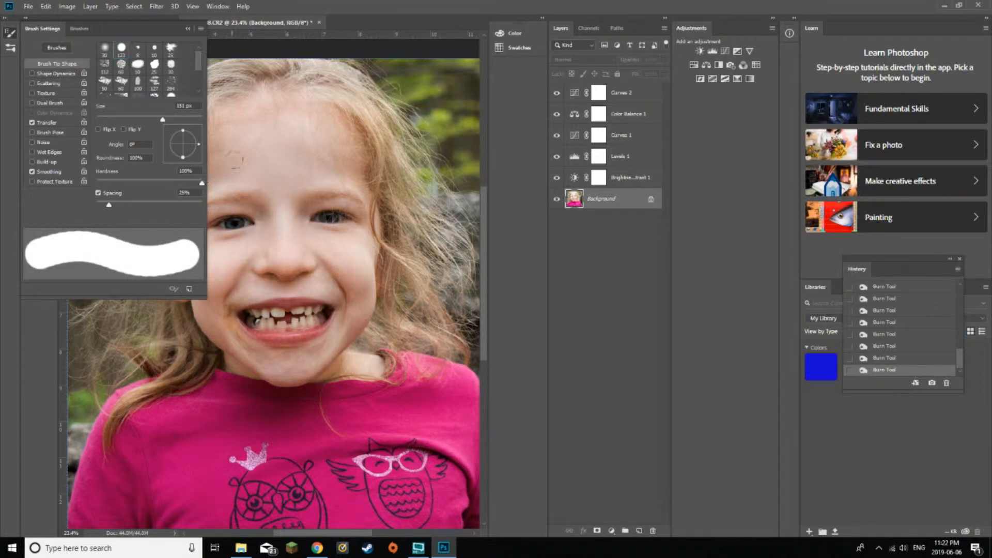
pyautogui.moveTo(282, 132)
pyautogui.mouseDown()
pyautogui.moveTo(298, 160)
pyautogui.moveTo(258, 166)
pyautogui.moveTo(279, 137)
pyautogui.moveTo(277, 174)
pyautogui.moveTo(261, 150)
pyautogui.moveTo(291, 166)
pyautogui.mouseUp()
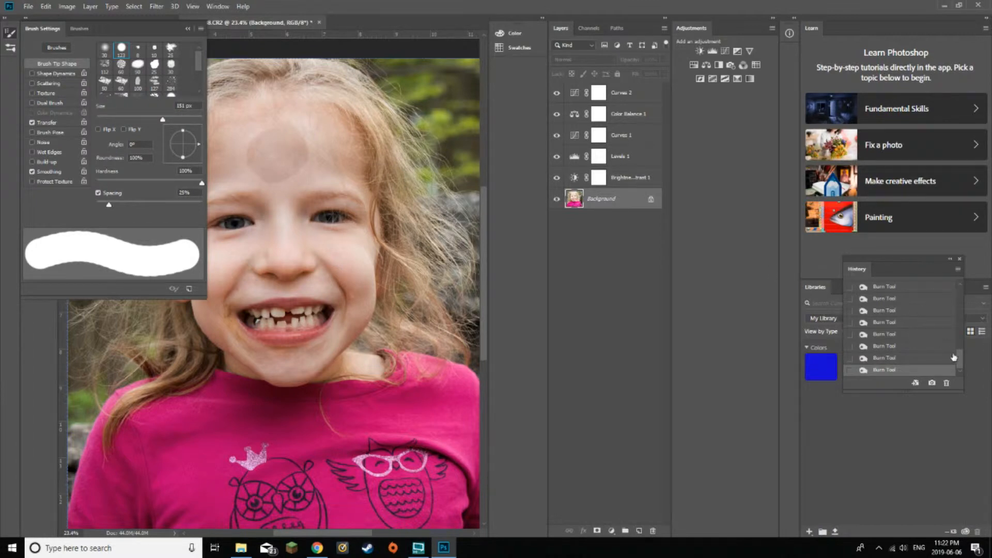
pyautogui.click(946, 383)
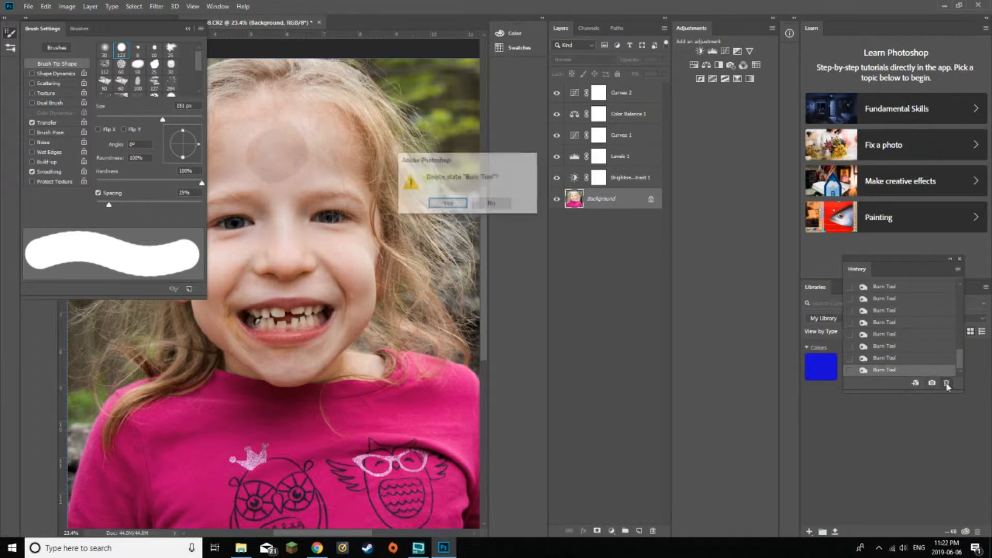
pyautogui.click(448, 204)
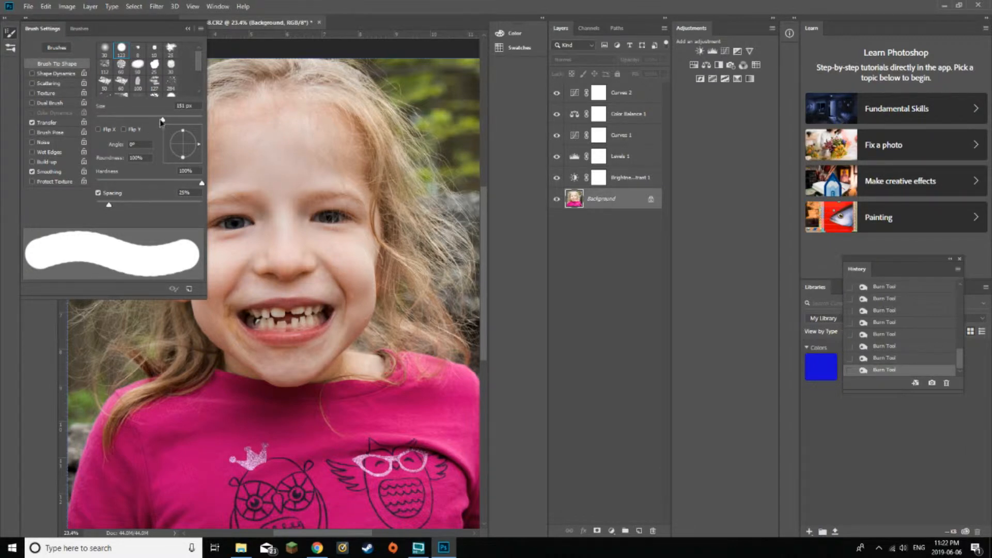
# Set the Burn brush to 71 px with hardness of about 20%, and collapse the brush settings
pyautogui.moveTo(162, 121)
pyautogui.mouseDown()
pyautogui.moveTo(102, 118)
pyautogui.moveTo(147, 122)
pyautogui.moveTo(133, 120)
pyautogui.mouseUp()
pyautogui.moveTo(201, 184); pyautogui.dragTo(117, 183)
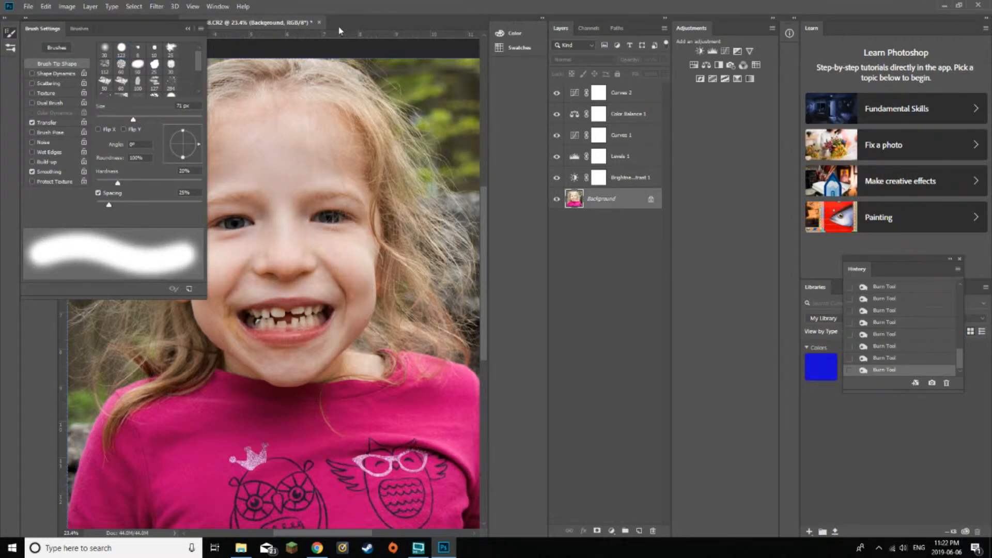
pyautogui.click(188, 29)
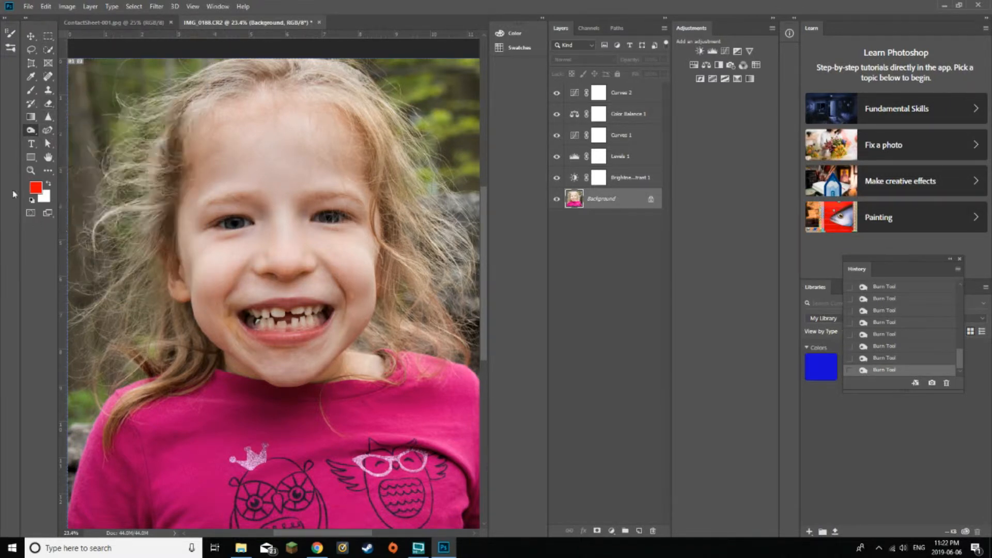
# Examine the brown food stains on the skin beside the corner of the mouth at 300% magnification
pyautogui.click(30, 171)
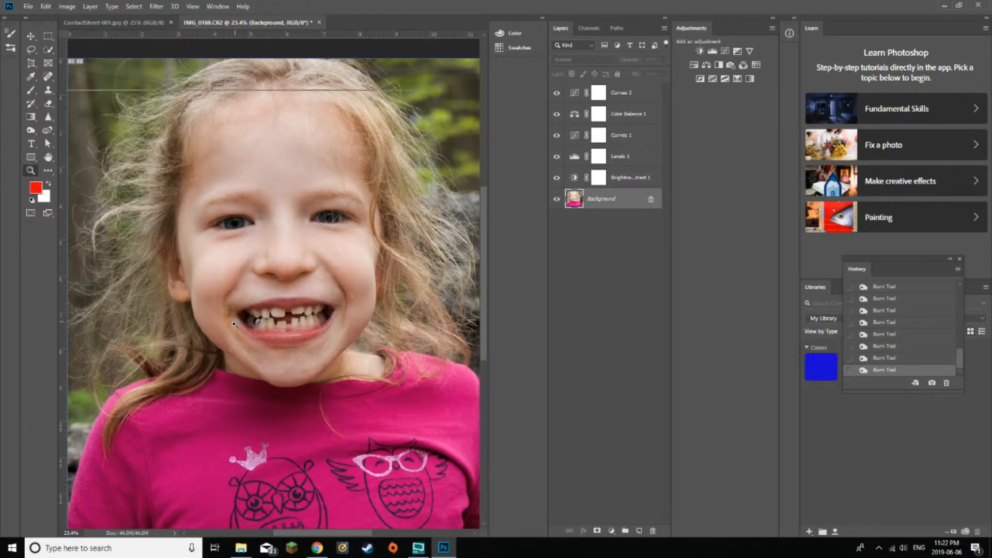
pyautogui.click(229, 326)
pyautogui.click(229, 325)
pyautogui.click(228, 325)
pyautogui.click(228, 323)
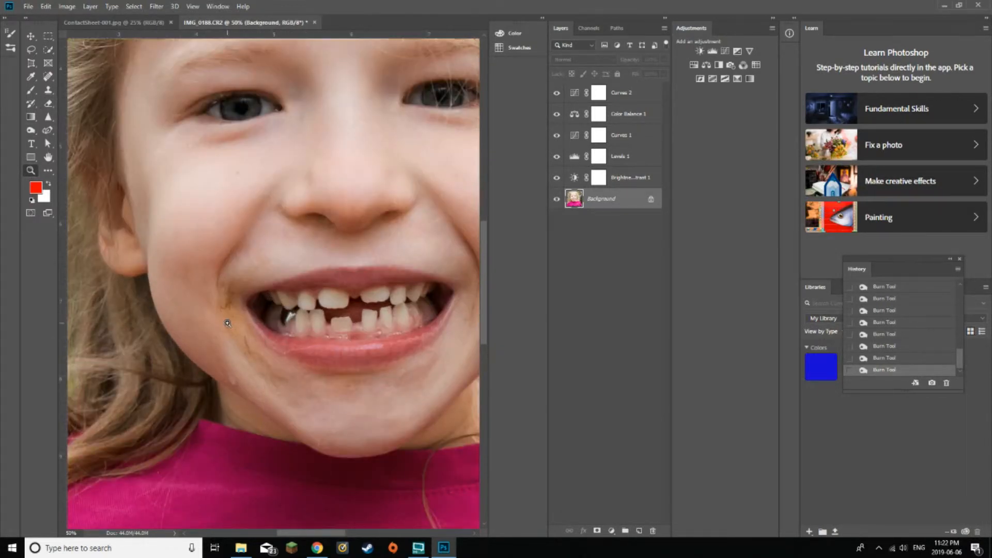
pyautogui.click(228, 324)
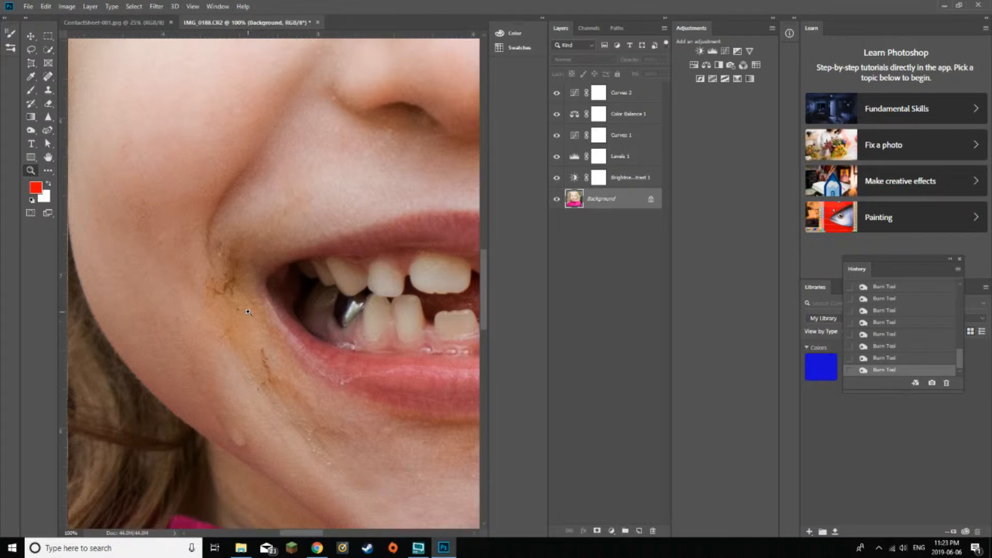
pyautogui.click(30, 171)
pyautogui.click(258, 367)
pyautogui.click(248, 366)
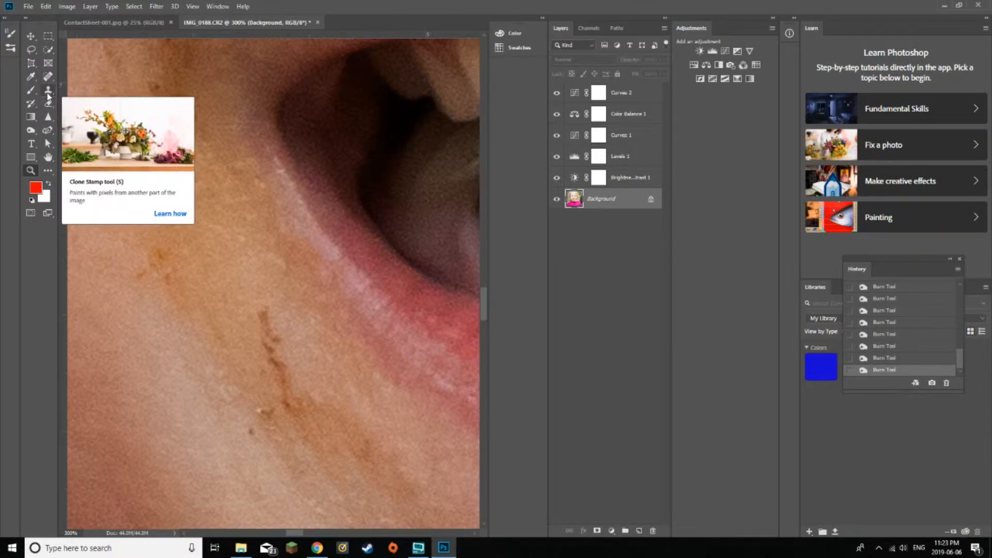
# Cover the dark brown streak on the skin below the mouth corner with the Clone Stamp tool, sampling clean skin nearby
pyautogui.click(48, 92)
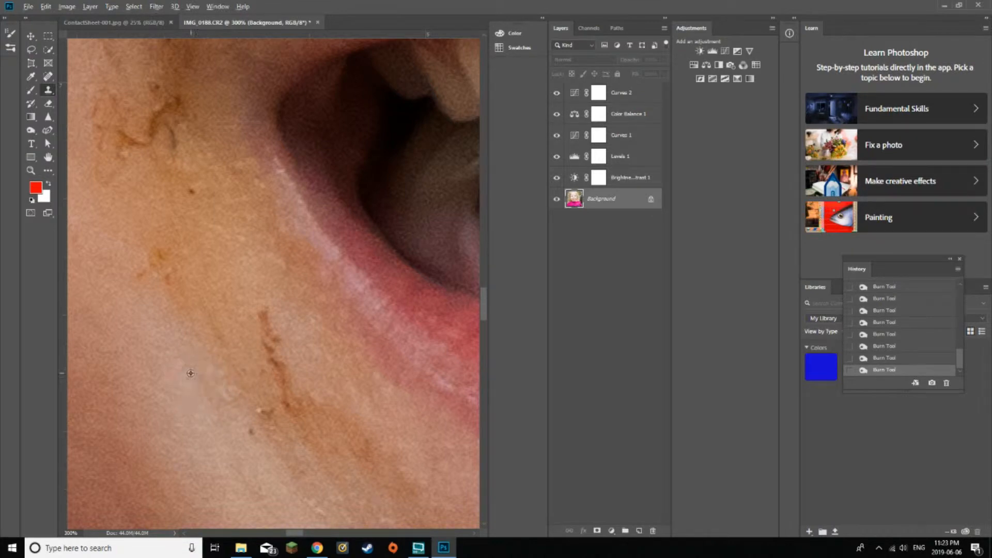
pyautogui.keyDown('alt'); pyautogui.click(227, 331); pyautogui.keyUp('alt')
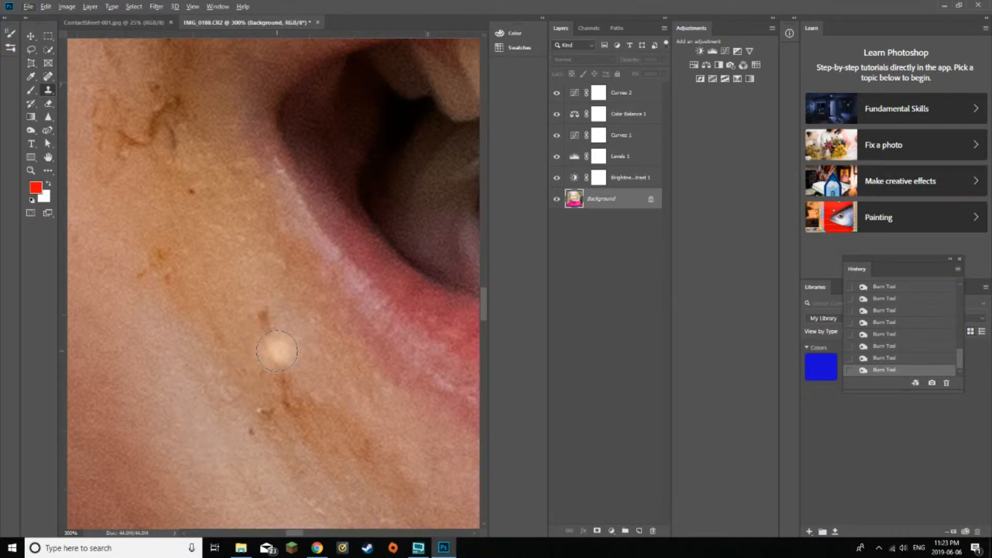
pyautogui.keyDown('alt'); pyautogui.click(228, 293); pyautogui.keyUp('alt')
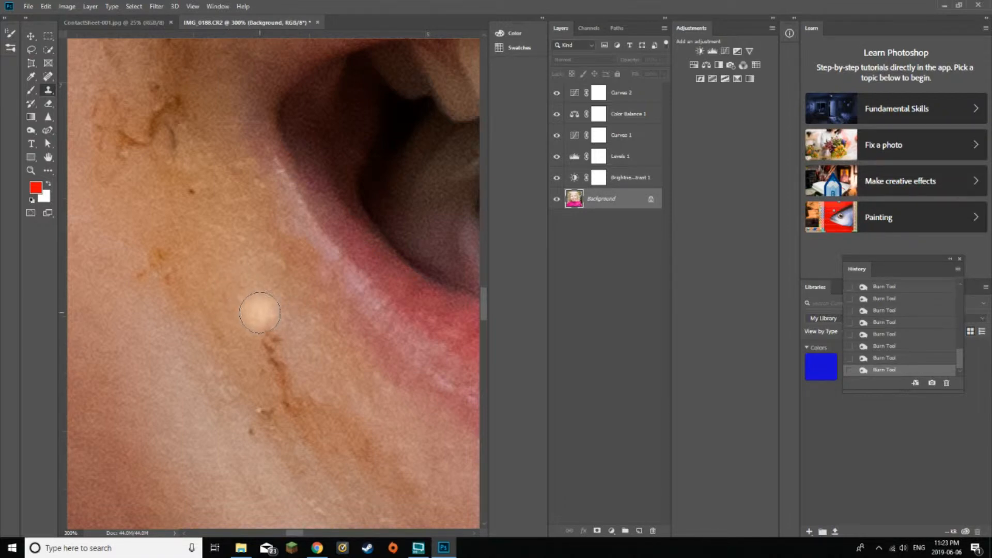
pyautogui.moveTo(258, 312)
pyautogui.mouseDown()
pyautogui.moveTo(271, 310)
pyautogui.moveTo(271, 342)
pyautogui.mouseUp()
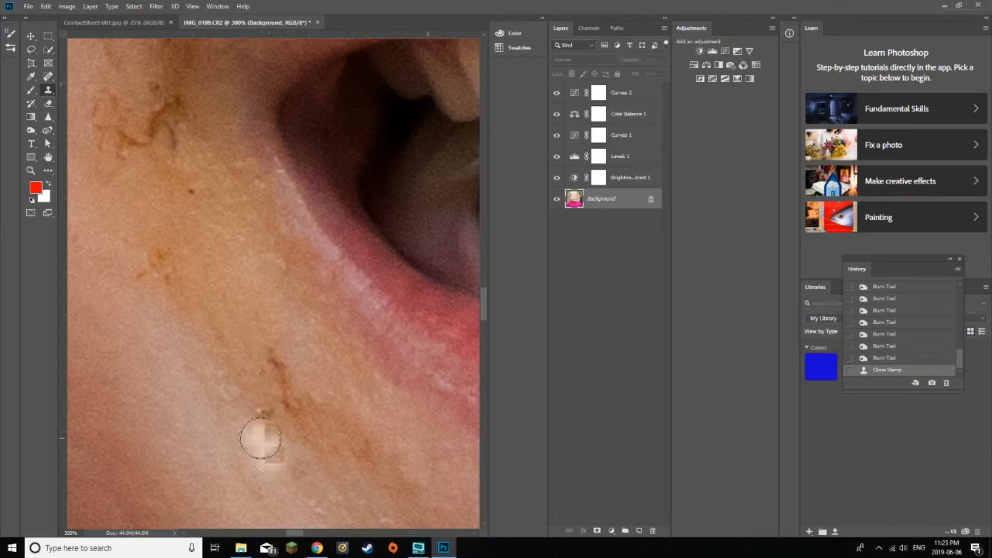
pyautogui.click(272, 358)
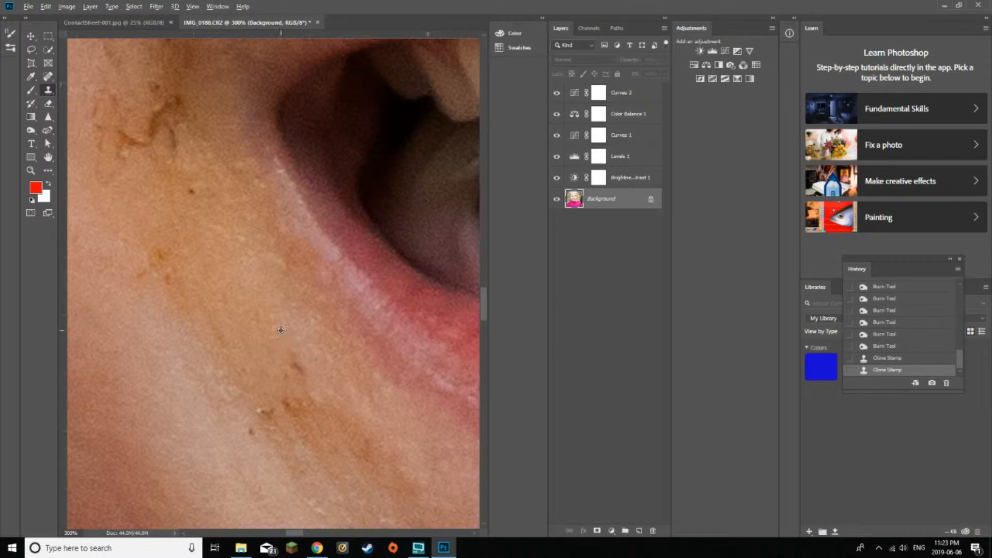
pyautogui.click(294, 367)
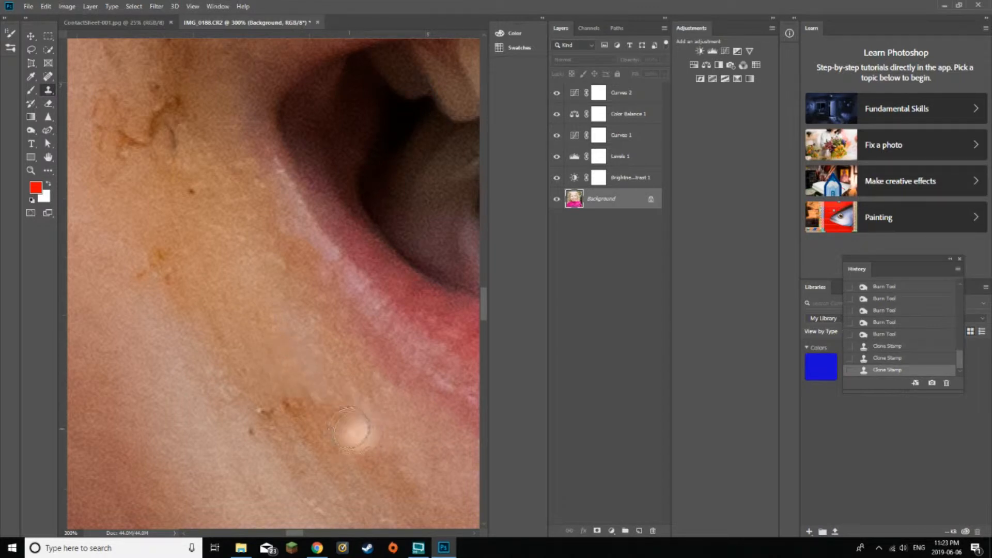
# Clone sampled skin over the brown stain at the streak's lower end and continue down toward the chin
pyautogui.scroll(-1, 343, 409)
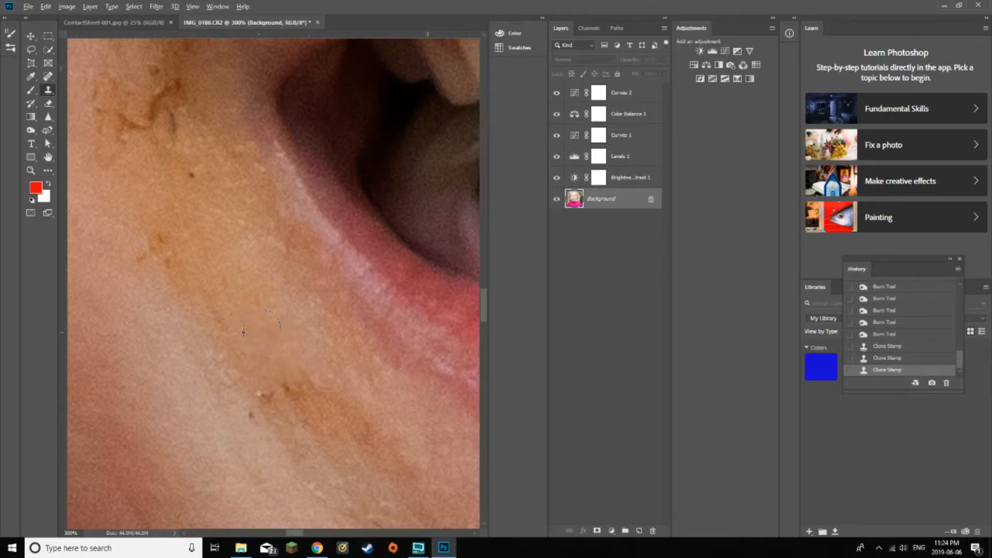
pyautogui.keyDown('alt'); pyautogui.click(228, 248); pyautogui.keyUp('alt')
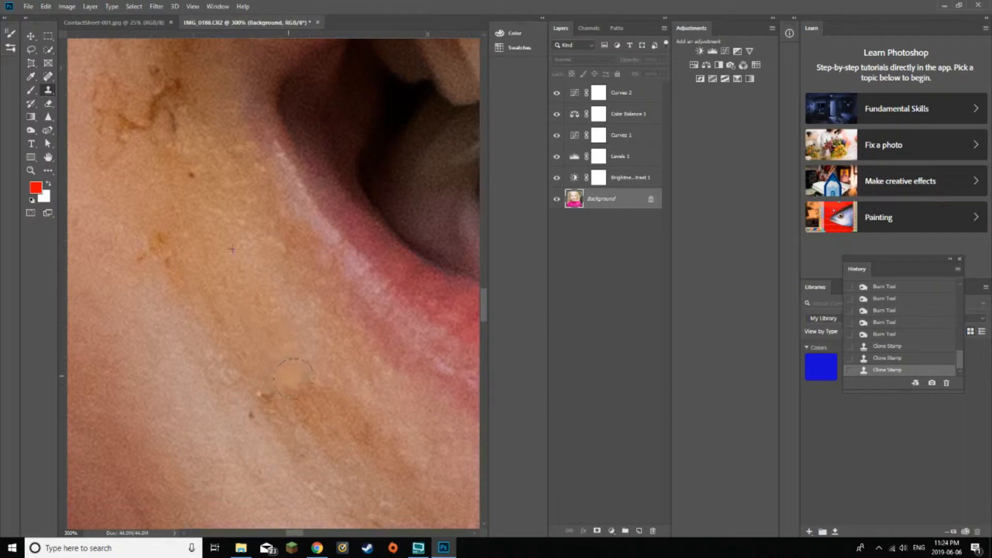
pyautogui.click(286, 378)
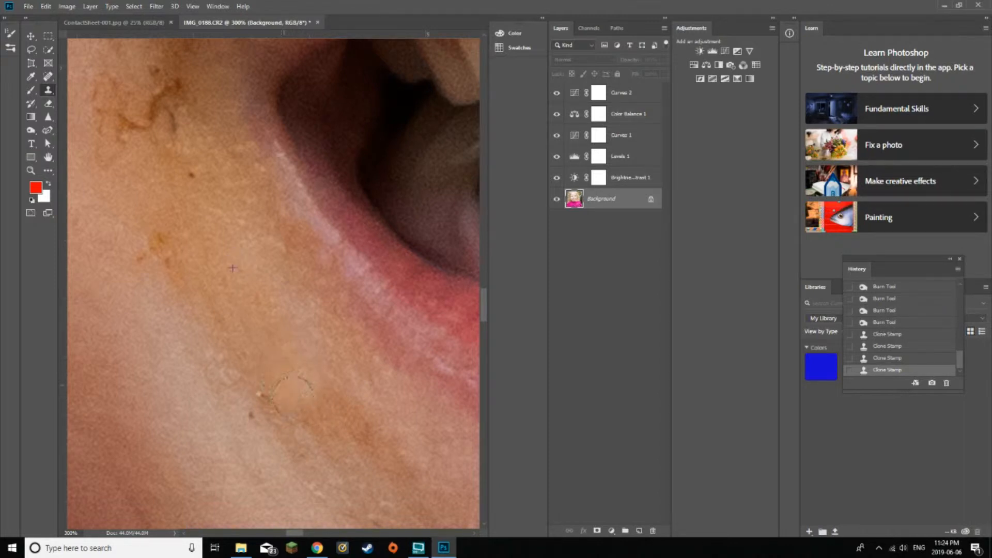
pyautogui.click(415, 417)
pyautogui.scroll(-1, 360, 433)
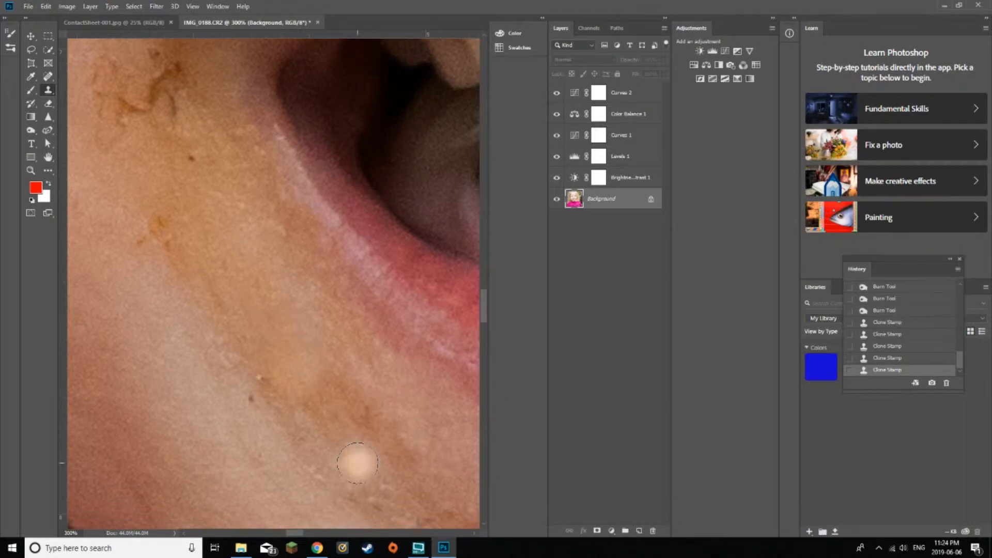
pyautogui.scroll(-5, 359, 433)
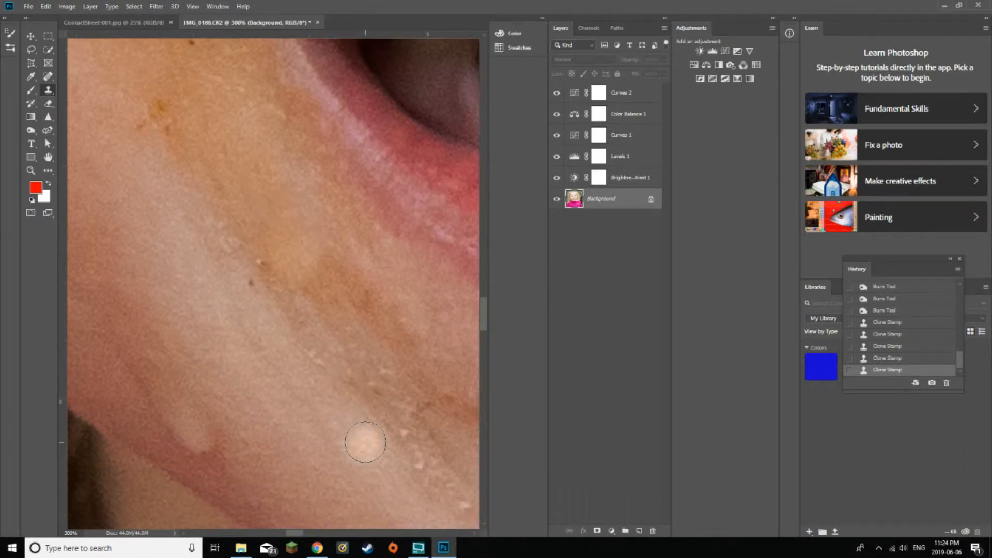
pyautogui.moveTo(294, 535)
pyautogui.mouseDown()
pyautogui.moveTo(306, 534)
pyautogui.moveTo(282, 535)
pyautogui.moveTo(304, 535)
pyautogui.moveTo(293, 532)
pyautogui.mouseUp()
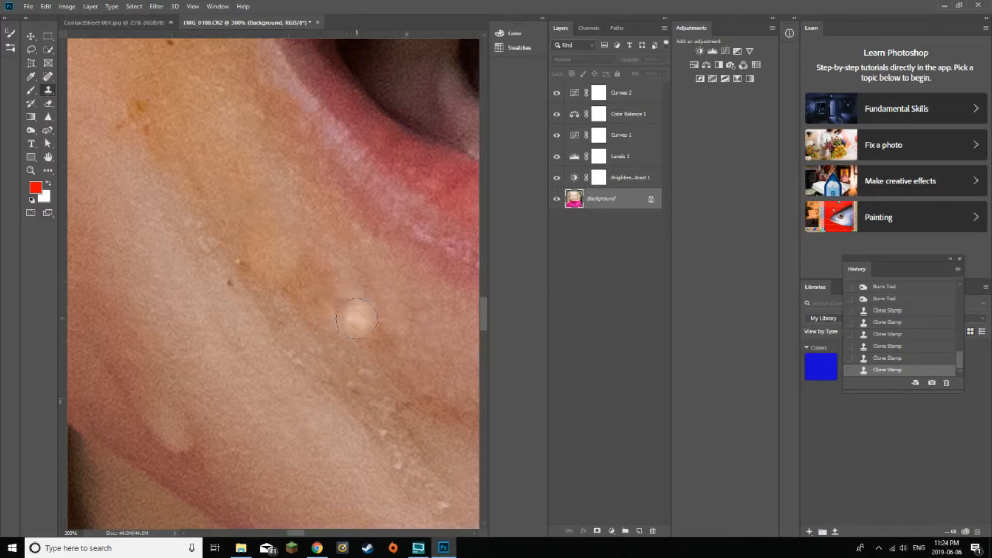
pyautogui.click(391, 363)
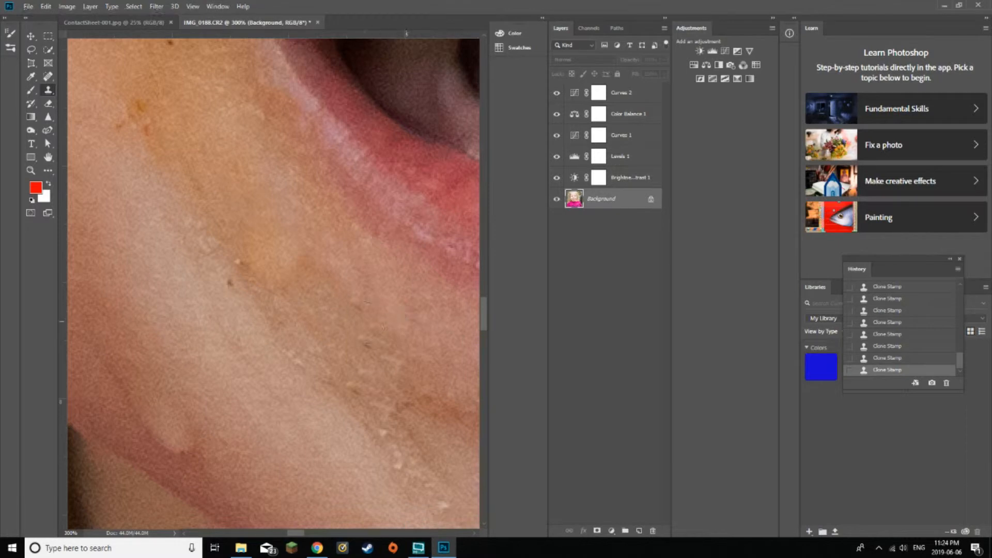
# Undo the last Clone Stamp stroke on the pale flecks, and reduce the brush size to about 19 px
pyautogui.moveTo(367, 340); pyautogui.dragTo(373, 346)
pyautogui.hotkey('ctrl', 'z')
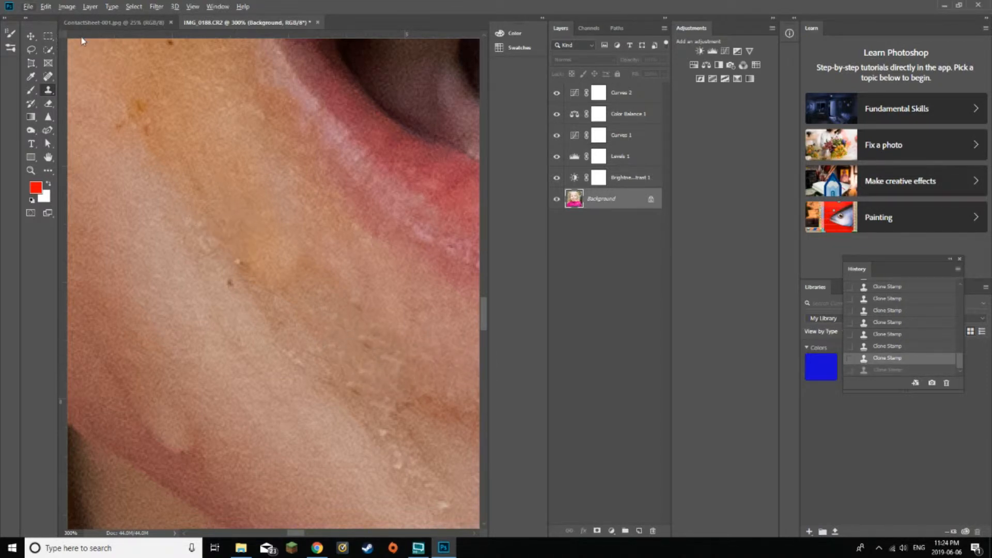
pyautogui.press('F5')
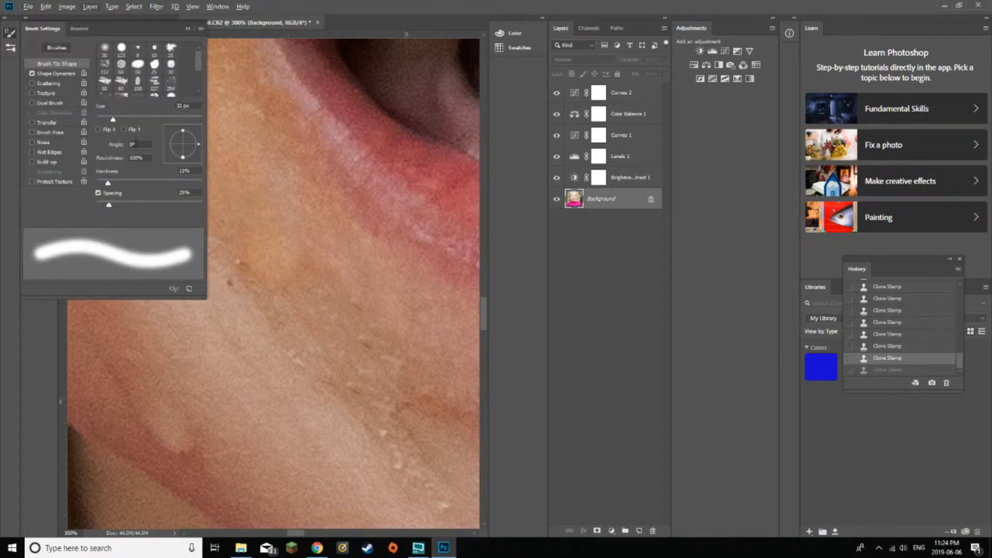
pyautogui.moveTo(114, 120); pyautogui.dragTo(105, 120)
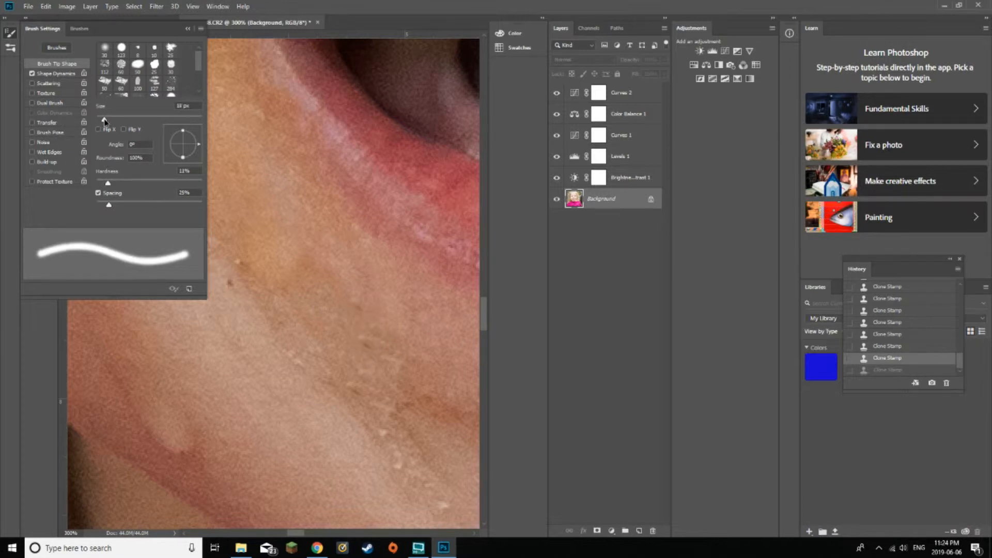
pyautogui.moveTo(104, 121); pyautogui.dragTo(103, 120)
pyautogui.click(188, 30)
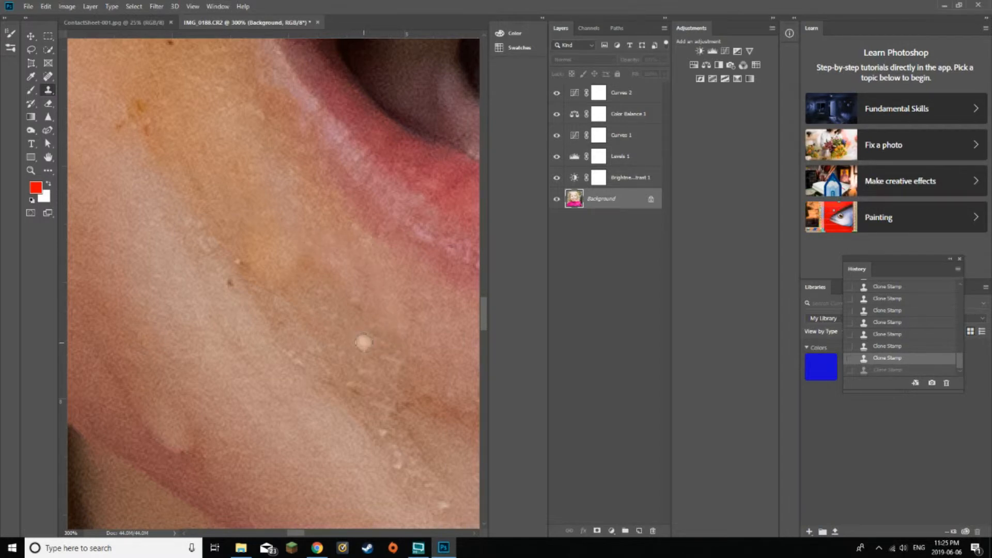
# Clone out the small flecks below the lip and the orange spot and dark dot beside the mouth with the smaller brush
pyautogui.click(363, 339)
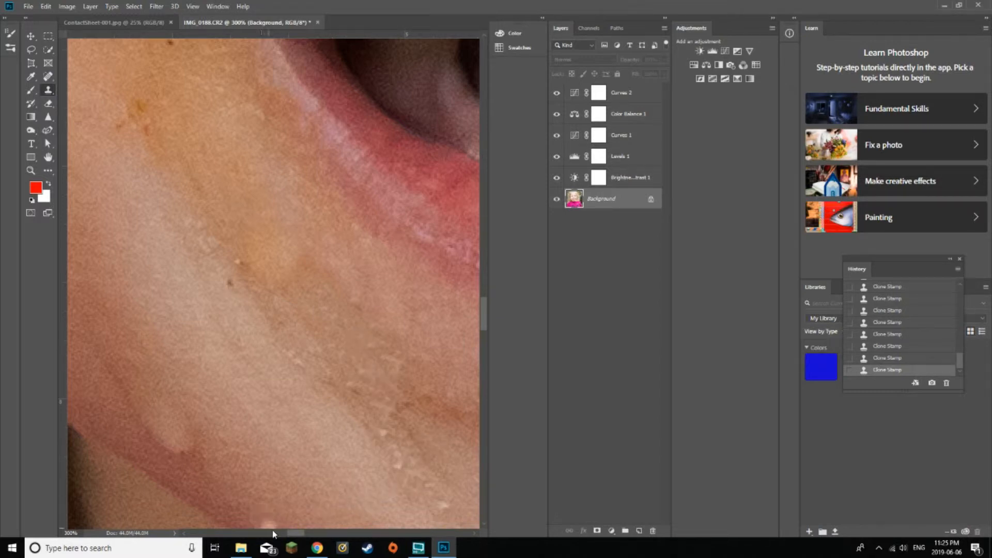
pyautogui.moveTo(297, 534)
pyautogui.mouseDown()
pyautogui.moveTo(306, 533)
pyautogui.moveTo(295, 532)
pyautogui.mouseUp()
pyautogui.moveTo(484, 313); pyautogui.dragTo(484, 302)
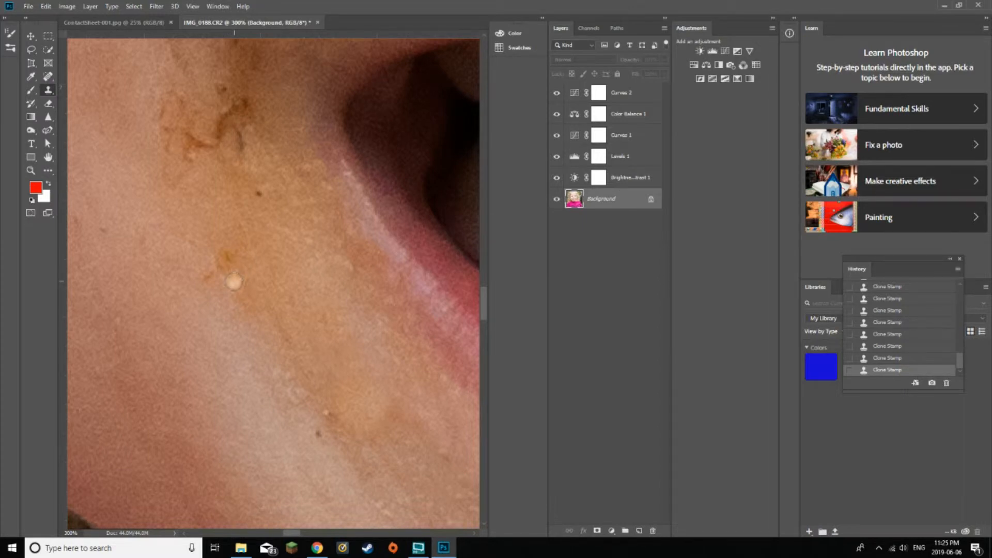
pyautogui.click(233, 282)
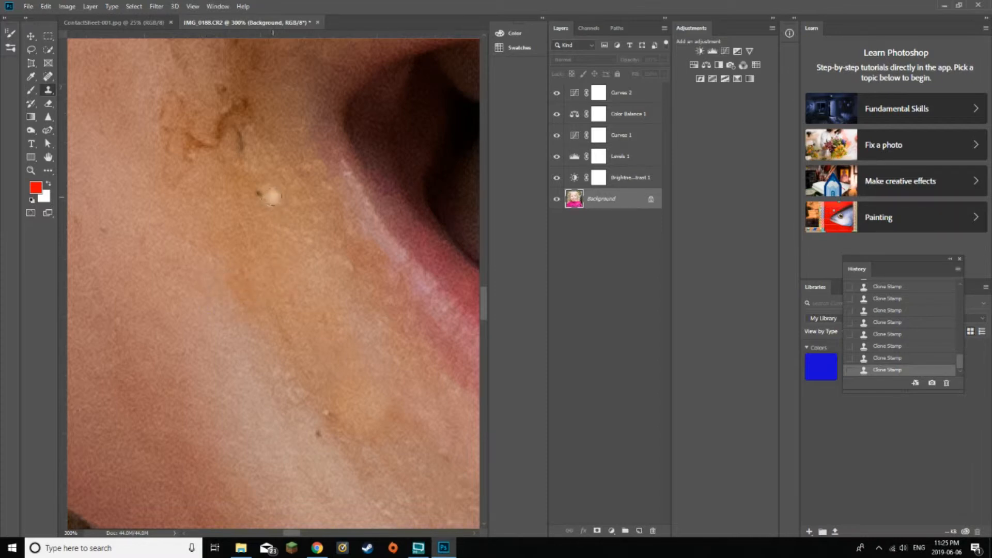
pyautogui.keyDown('alt'); pyautogui.click(272, 191); pyautogui.keyUp('alt')
pyautogui.click(258, 193)
# Clone sampled skin over the curved brown mark and the dark specks just outside the mouth corner
pyautogui.scroll(5, 272, 227)
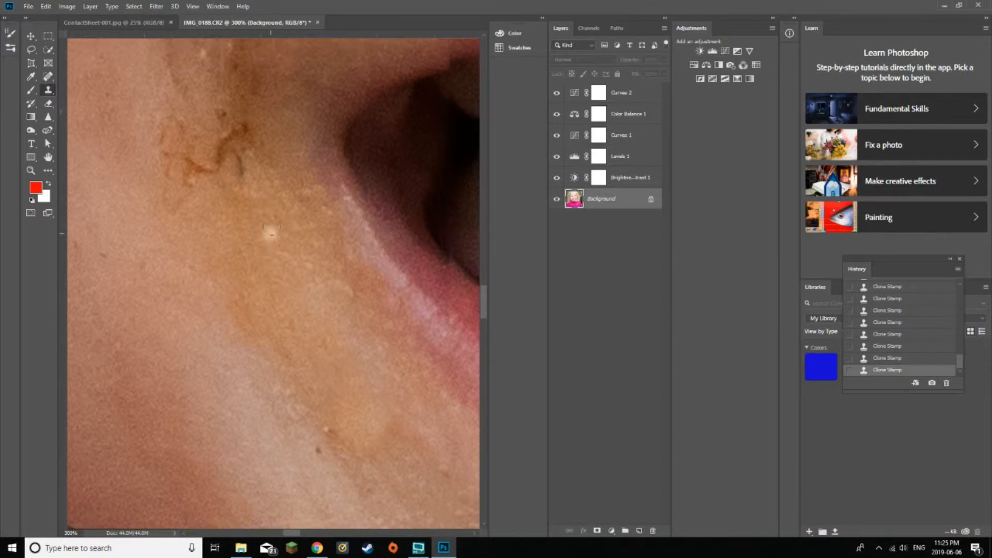
pyautogui.scroll(2, 275, 232)
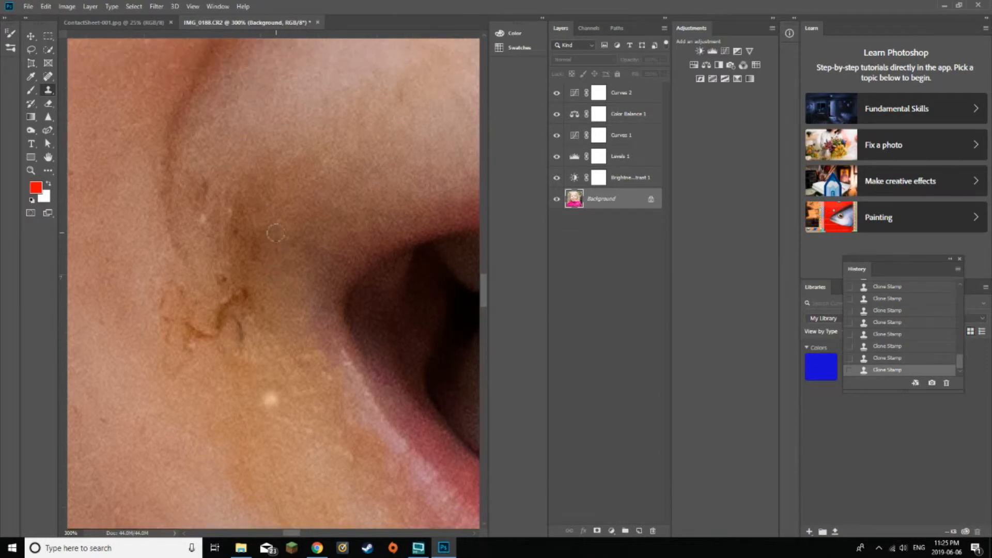
pyautogui.scroll(-1, 277, 233)
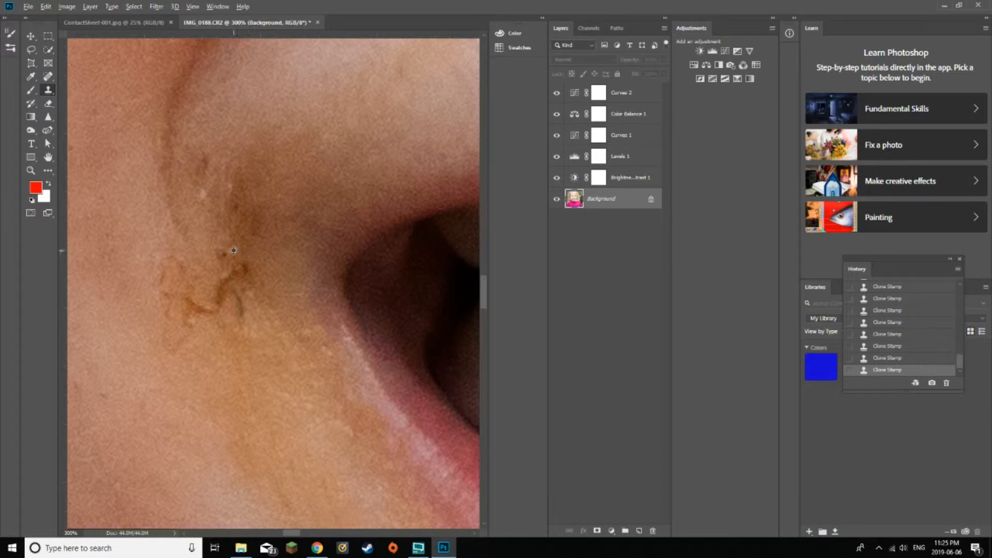
pyautogui.click(240, 268)
pyautogui.click(225, 246)
pyautogui.click(220, 249)
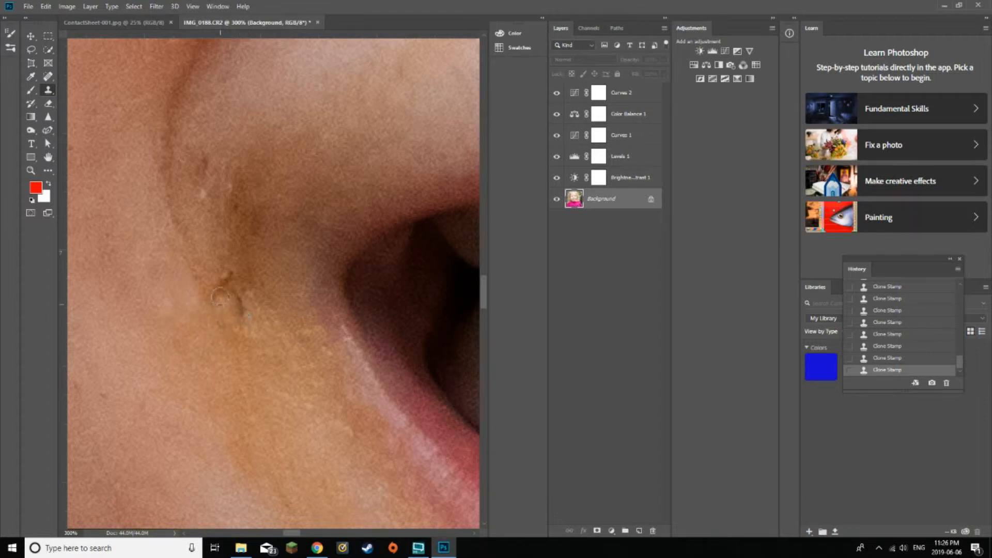
pyautogui.click(238, 304)
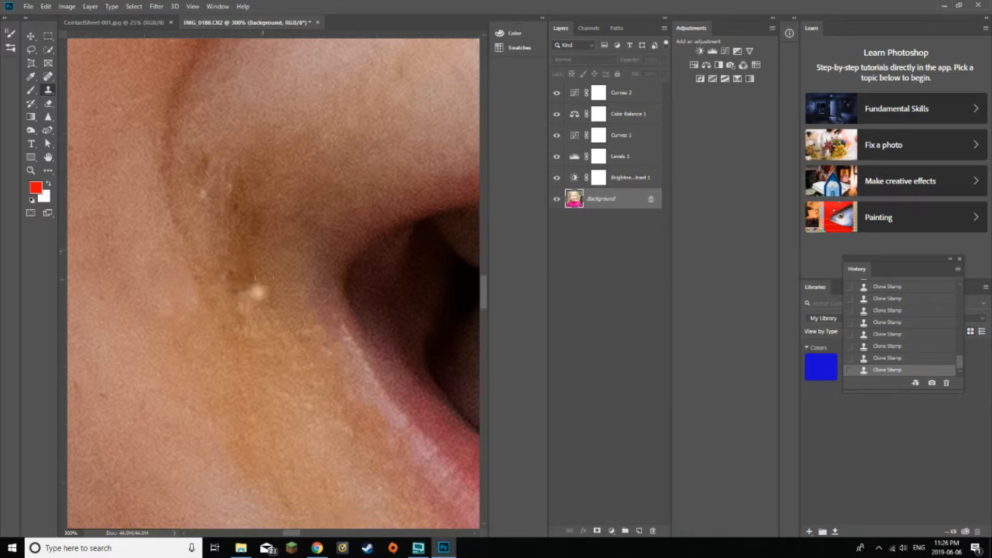
pyautogui.click(246, 289)
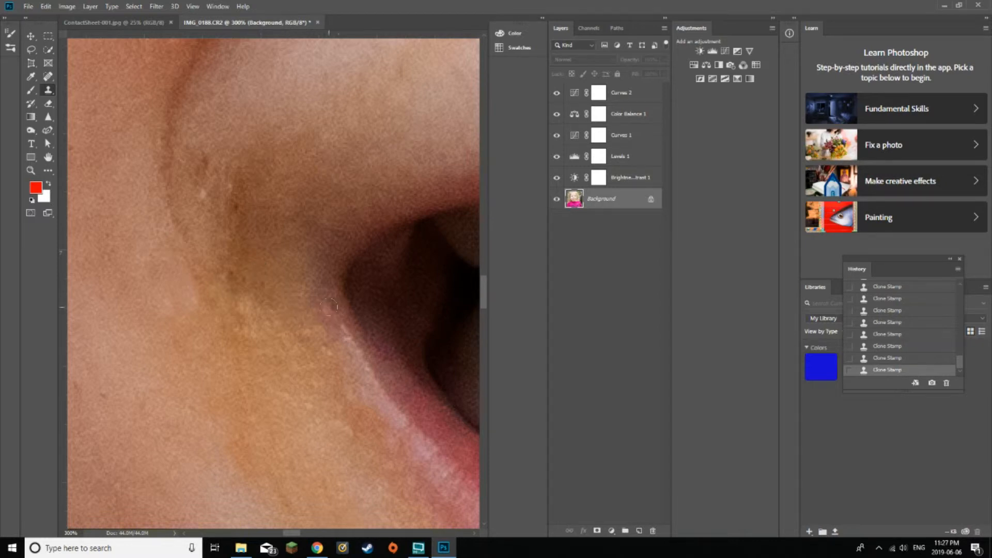
# Fit the whole portrait on screen and review the retouched skin beside the mouth at 25% magnification
pyautogui.scroll(3, 289, 331)
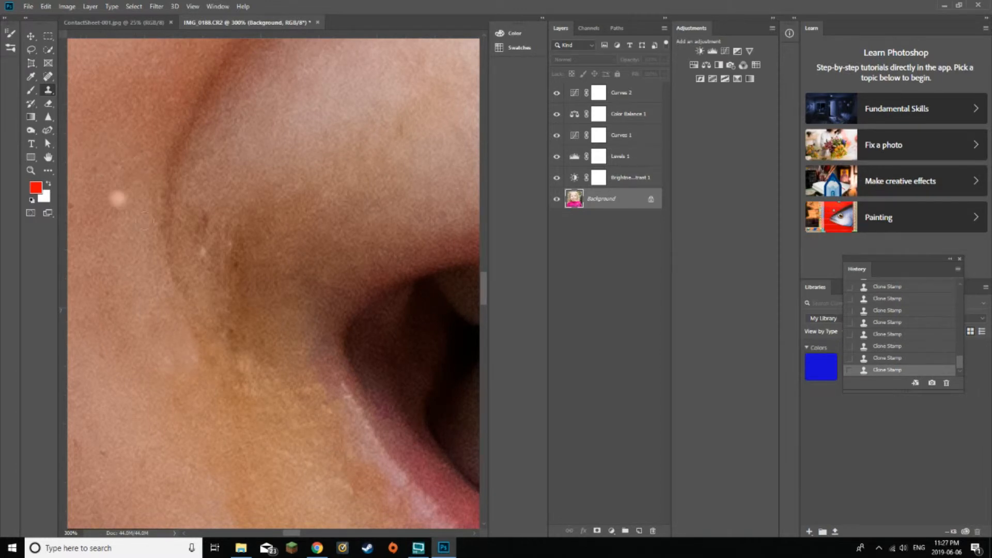
pyautogui.scroll(-1, 209, 232)
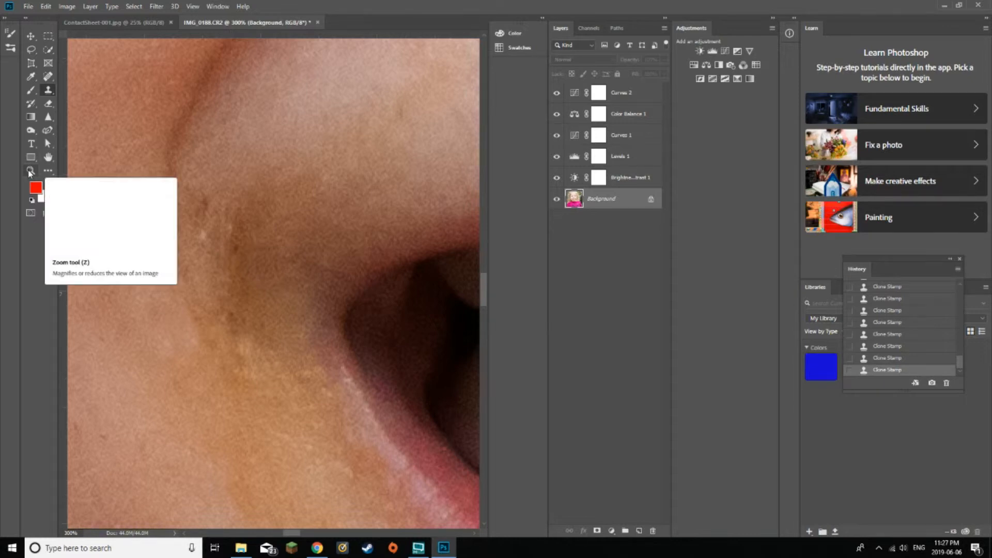
pyautogui.click(29, 171)
pyautogui.rightClick(235, 248)
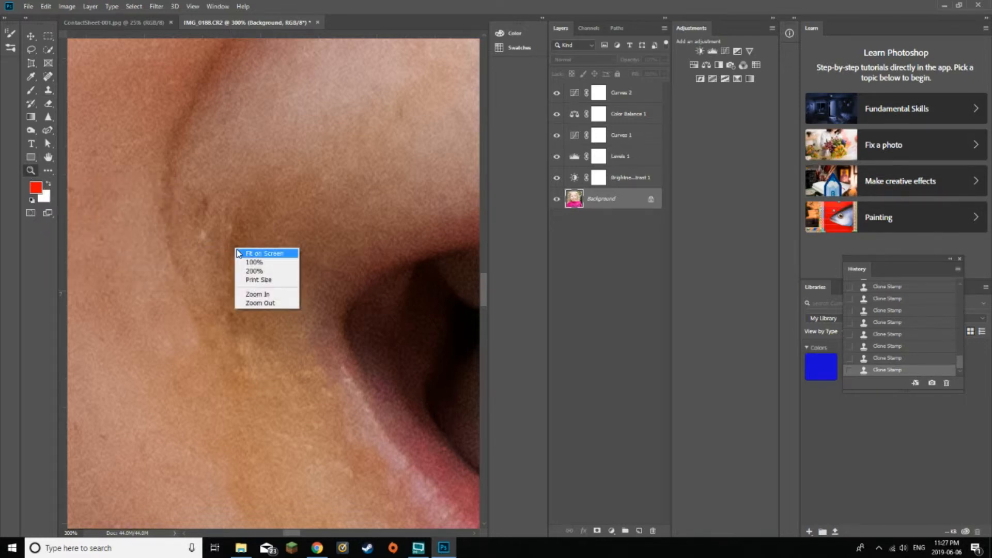
pyautogui.click(246, 255)
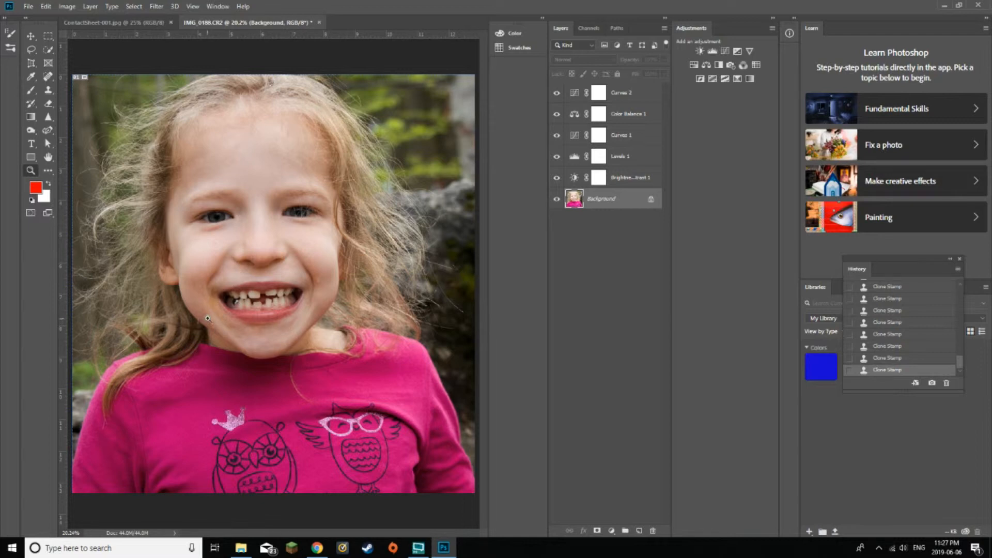
pyautogui.click(215, 305)
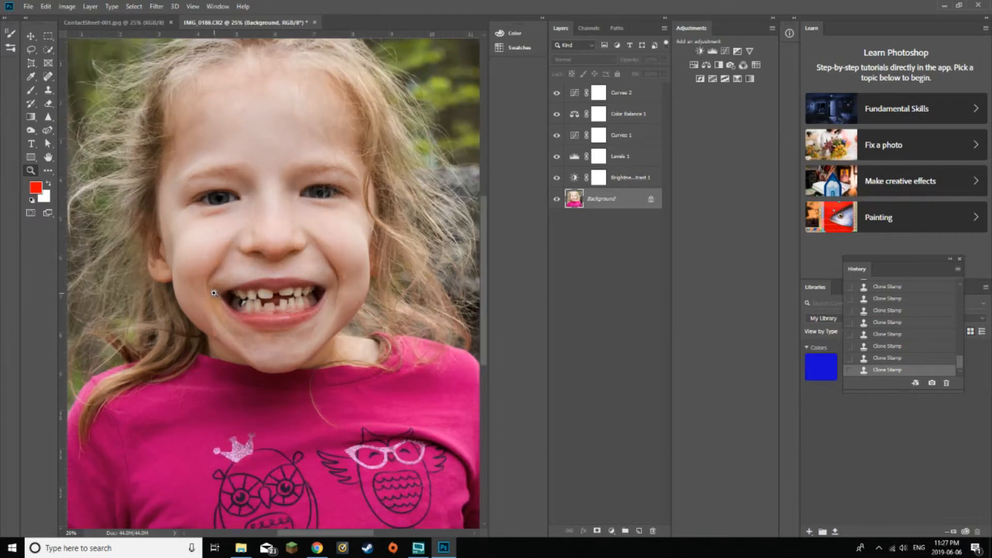
# Clone sampled skin over the upper edge of the pale oval spot on the cheek beside the smile crease, undoing a mismatched stroke
pyautogui.click(216, 310)
pyautogui.click(227, 341)
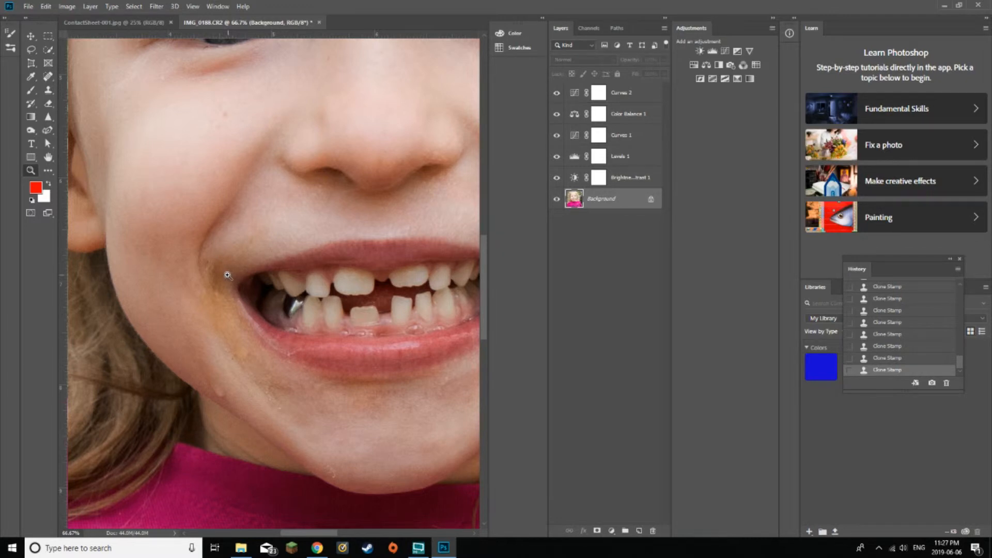
pyautogui.scroll(3, 230, 263)
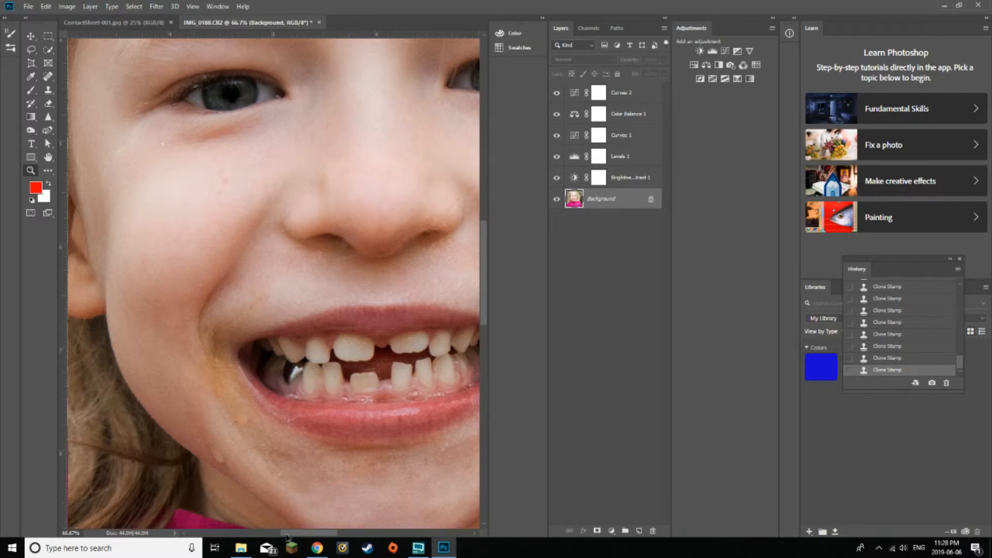
pyautogui.moveTo(287, 533); pyautogui.dragTo(321, 534)
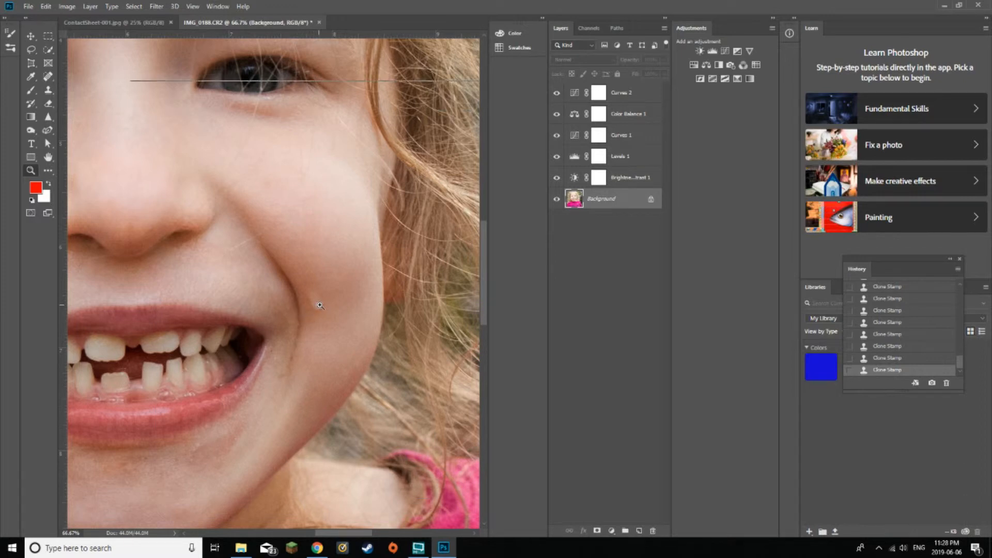
pyautogui.click(317, 300)
pyautogui.click(316, 300)
pyautogui.click(314, 303)
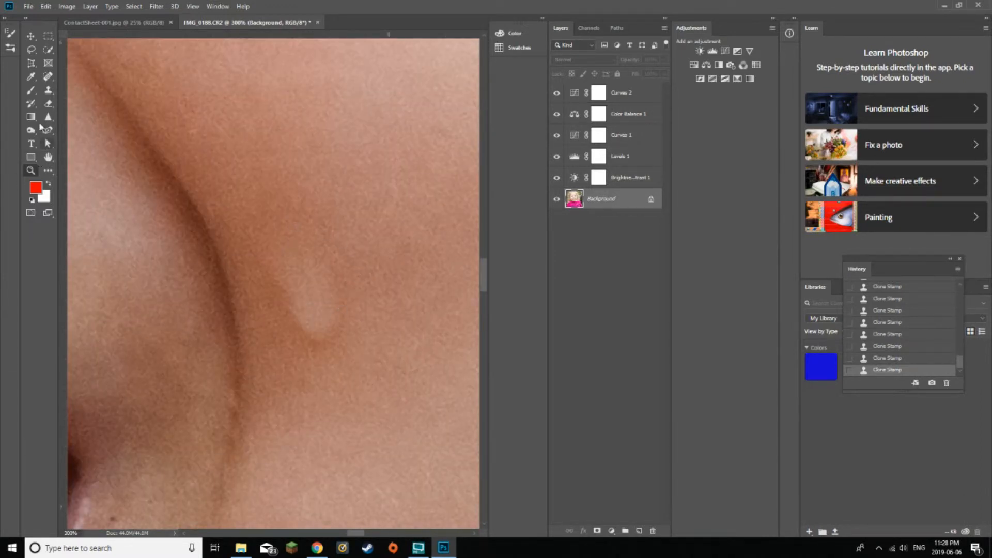
pyautogui.click(44, 92)
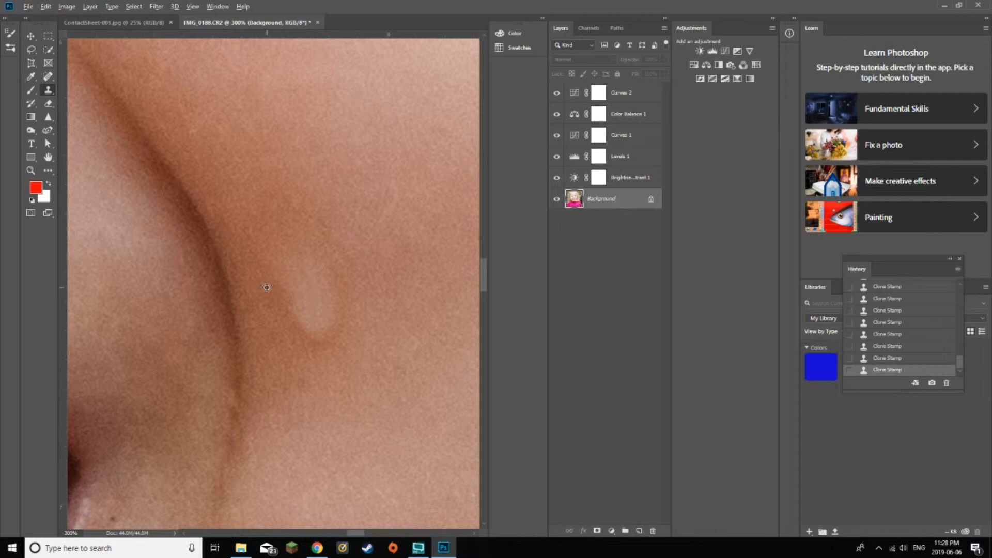
pyautogui.moveTo(284, 267)
pyautogui.mouseDown()
pyautogui.moveTo(292, 276)
pyautogui.moveTo(282, 290)
pyautogui.moveTo(291, 269)
pyautogui.mouseUp()
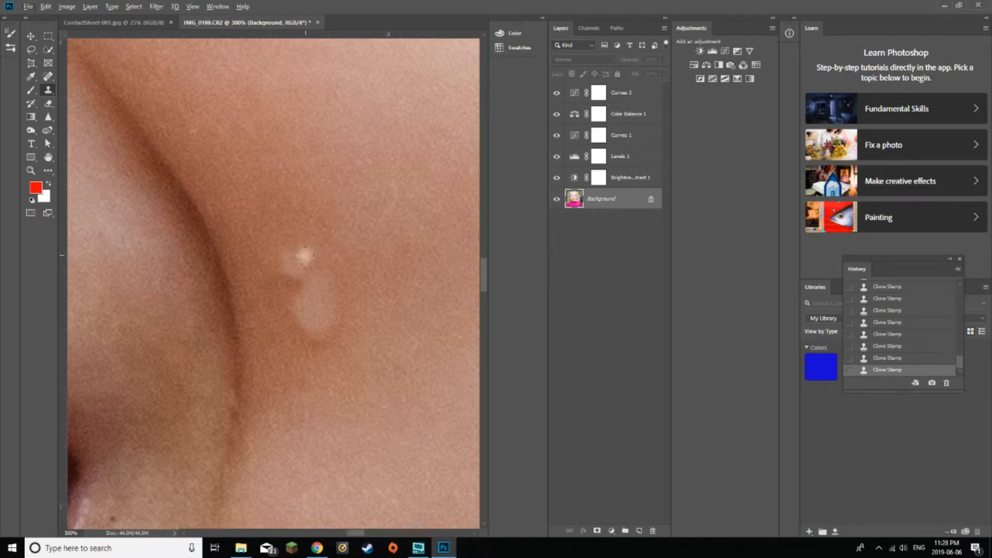
pyautogui.hotkey('ctrl', 'z')
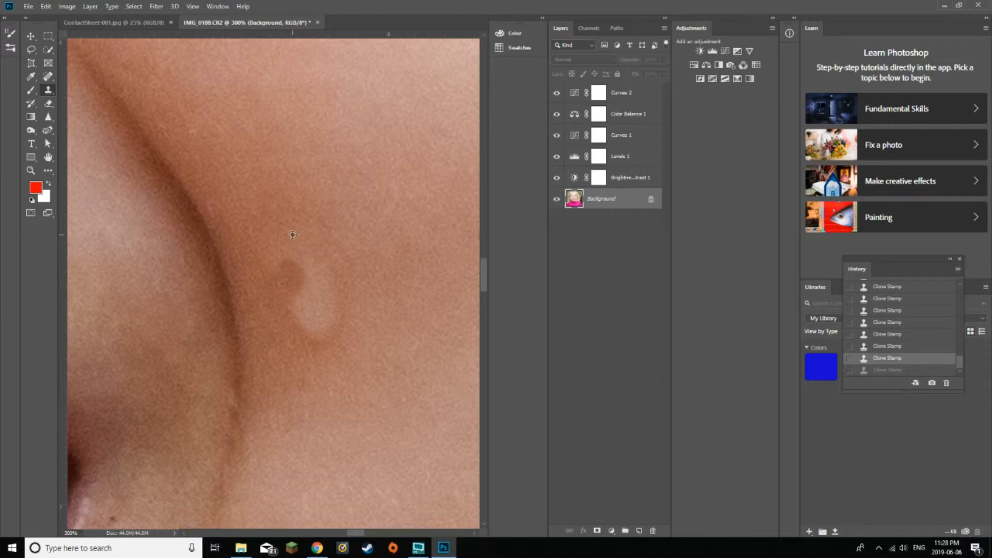
pyautogui.moveTo(290, 258); pyautogui.dragTo(301, 258)
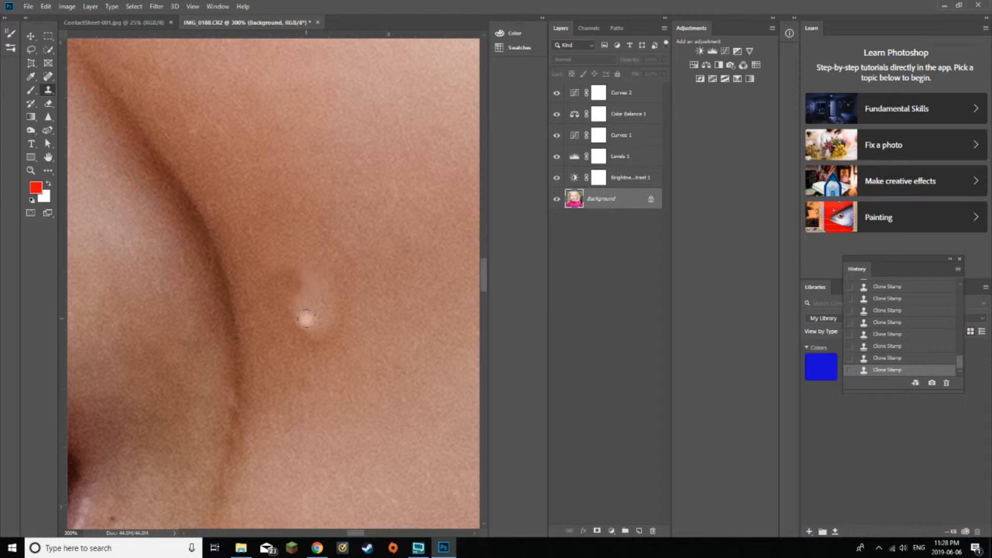
# Clone skin sampled from around the pale cheek spot over its middle and lower part to blend it in
pyautogui.keyDown('alt'); pyautogui.click(332, 272); pyautogui.keyUp('alt')
pyautogui.moveTo(310, 275)
pyautogui.mouseDown()
pyautogui.moveTo(336, 320)
pyautogui.moveTo(292, 304)
pyautogui.moveTo(296, 308)
pyautogui.mouseUp()
pyautogui.keyDown('alt'); pyautogui.click(268, 318); pyautogui.keyUp('alt')
pyautogui.keyDown('alt'); pyautogui.click(347, 328); pyautogui.keyUp('alt')
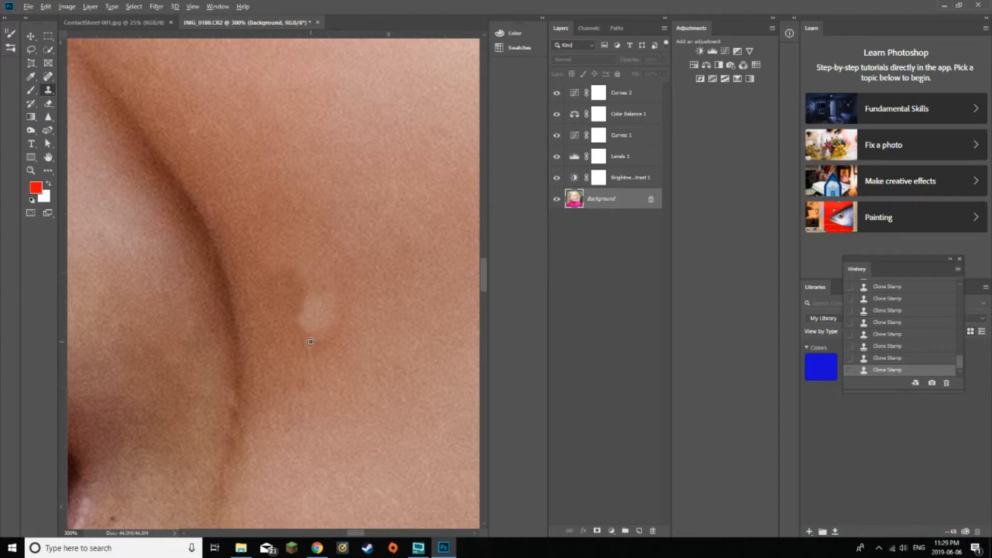
pyautogui.moveTo(309, 334)
pyautogui.mouseDown()
pyautogui.moveTo(303, 319)
pyautogui.moveTo(331, 317)
pyautogui.moveTo(305, 313)
pyautogui.moveTo(325, 313)
pyautogui.moveTo(308, 301)
pyautogui.moveTo(331, 304)
pyautogui.mouseUp()
pyautogui.keyDown('alt'); pyautogui.click(349, 260); pyautogui.keyUp('alt')
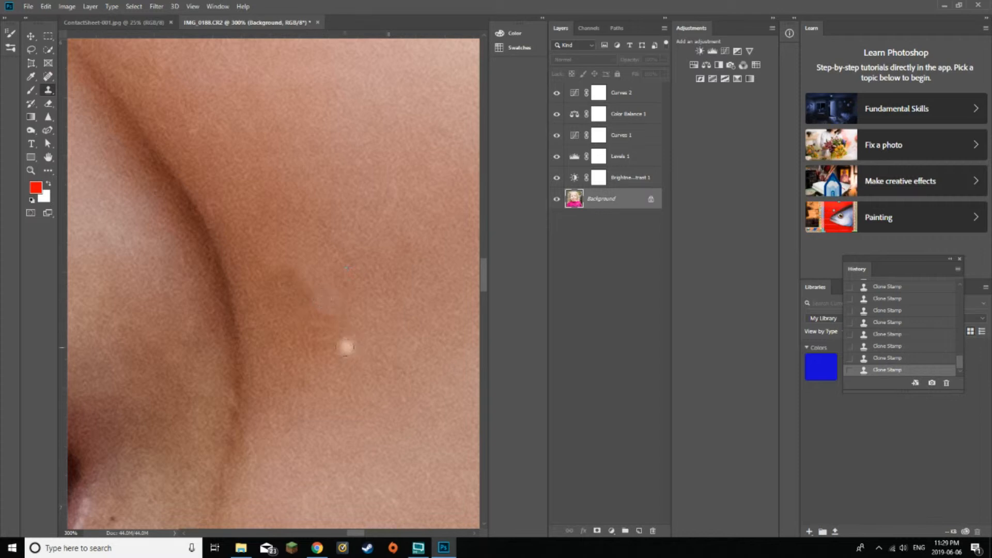
# Fit the whole portrait on screen, then magnify the eye area to examine the hair strands crossing it
pyautogui.click(30, 171)
pyautogui.rightClick(184, 197)
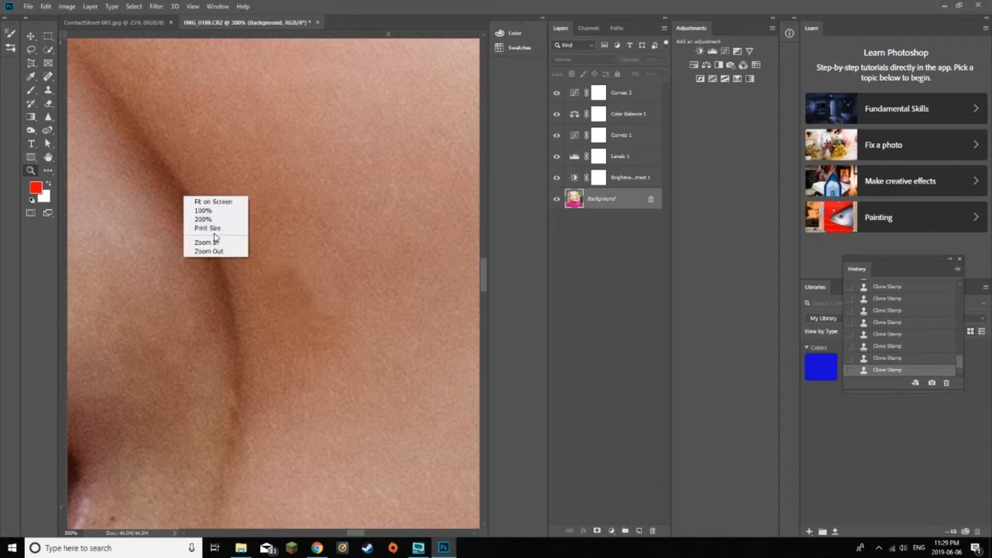
pyautogui.click(213, 202)
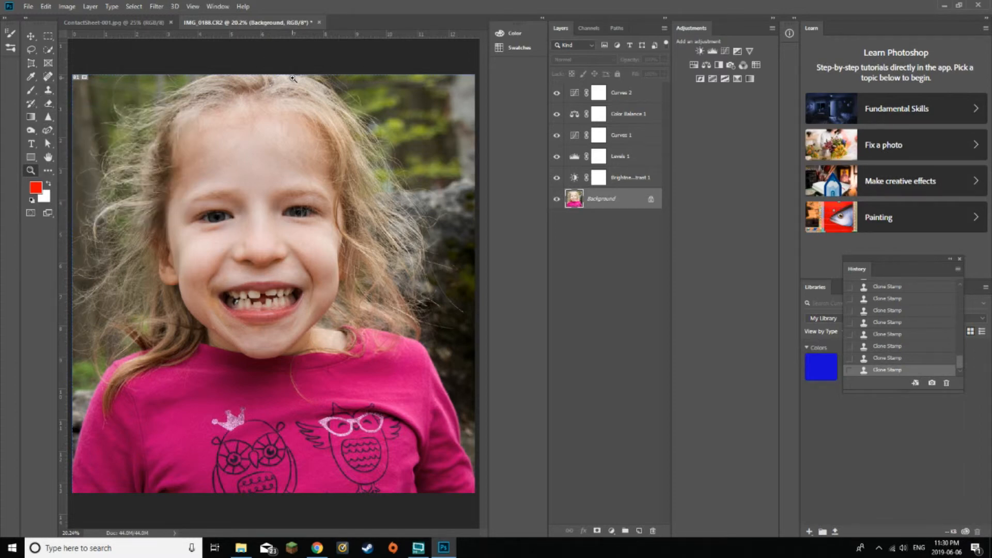
pyautogui.click(301, 211)
pyautogui.click(301, 212)
pyautogui.click(301, 211)
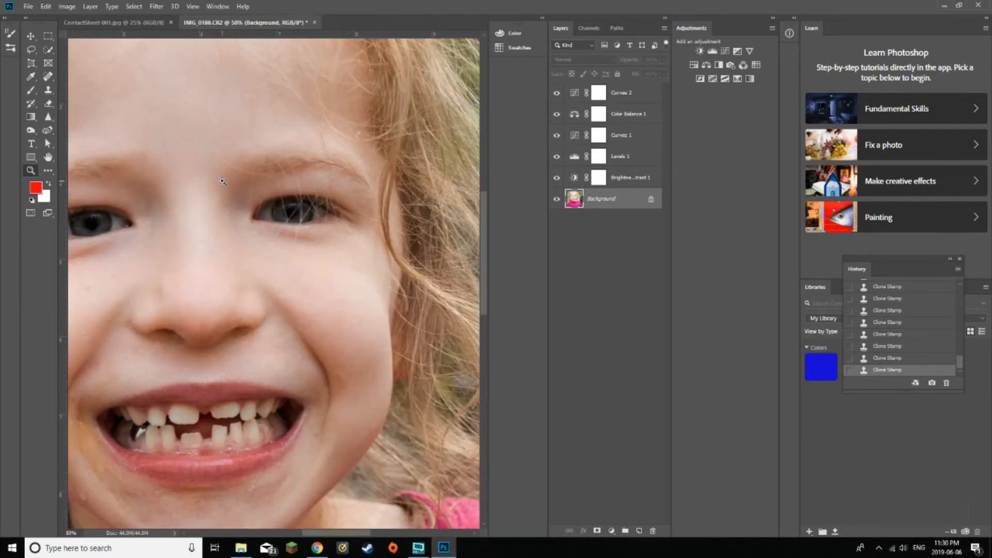
# View the existing contact sheet, then switch to File Explorer and open the 2019_05_20 photo folder
pyautogui.click(119, 23)
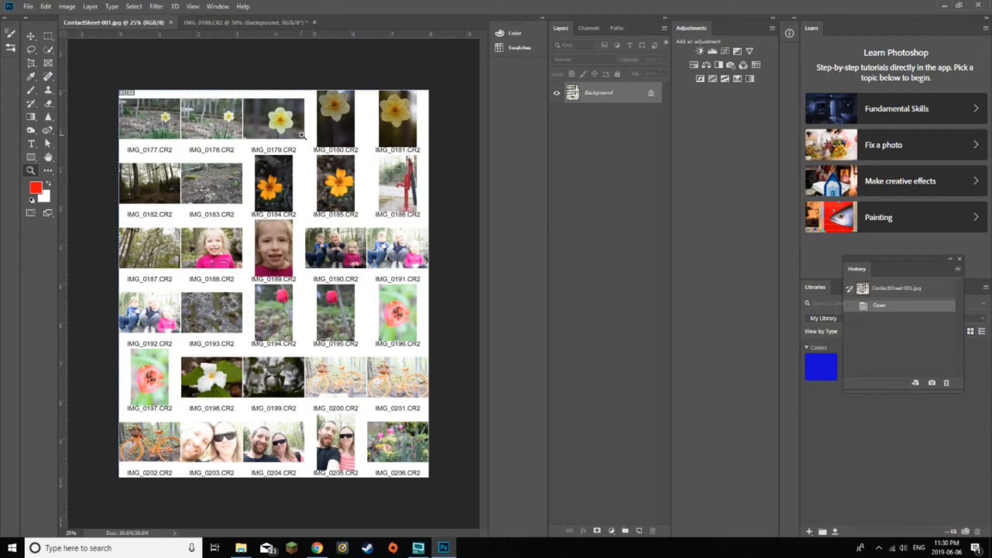
pyautogui.click(242, 549)
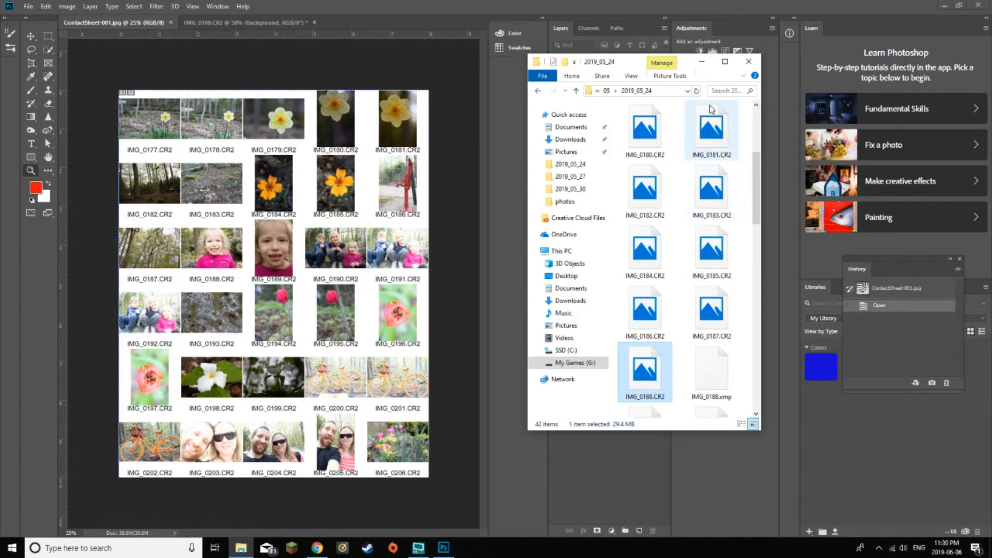
pyautogui.click(616, 91)
pyautogui.click(652, 154)
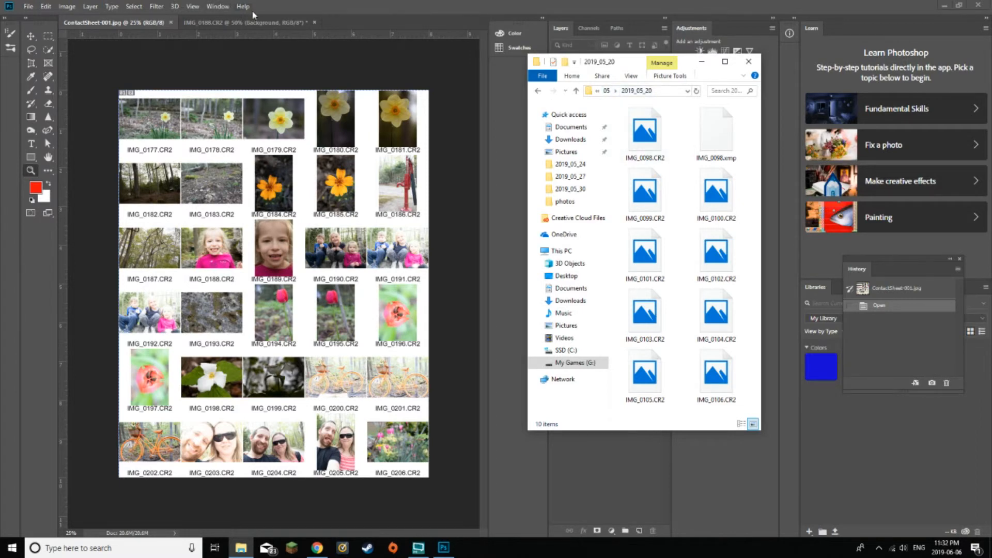
# Return to Photoshop and close both the contact sheet and the retouched IMG_0188.CR2 portrait without saving
pyautogui.click(172, 20)
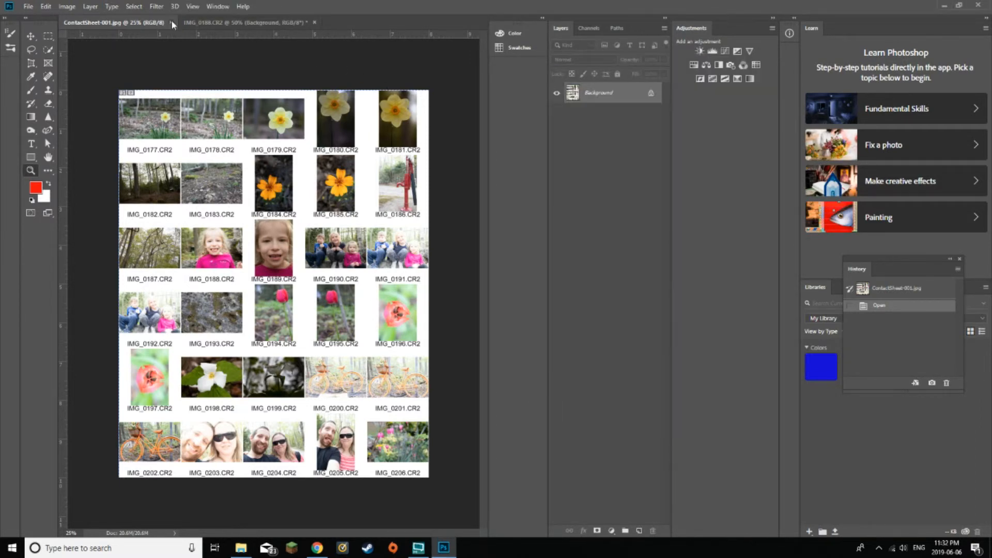
pyautogui.click(171, 22)
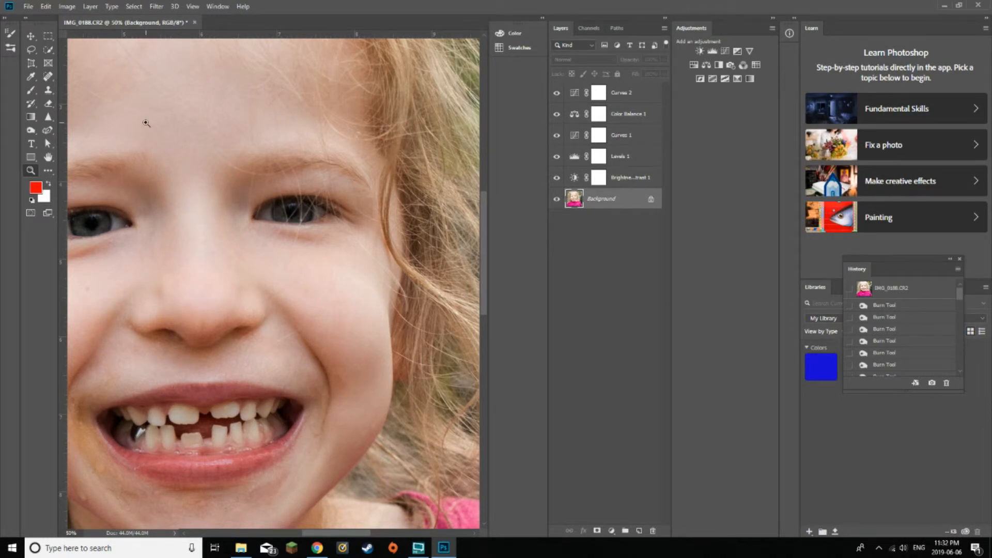
pyautogui.click(27, 6)
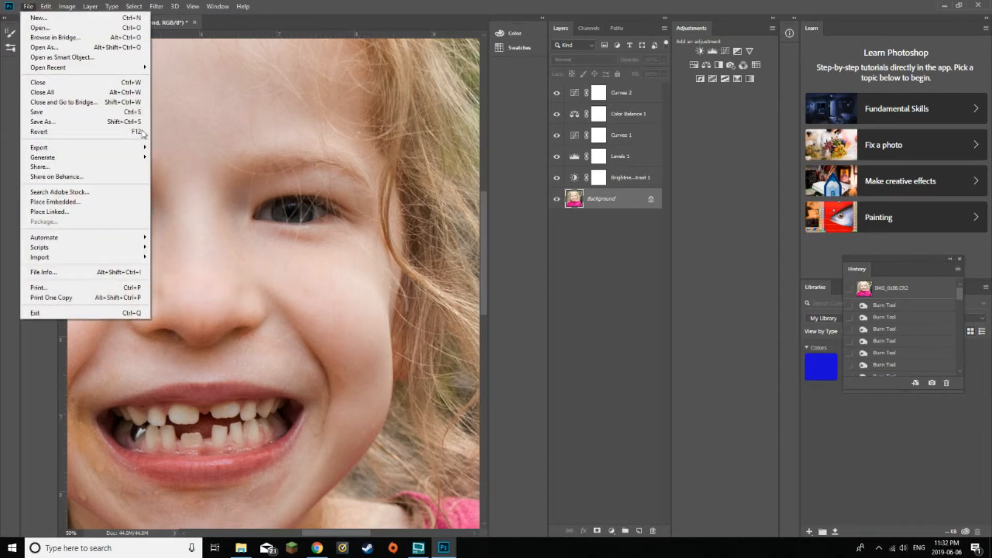
pyautogui.click(195, 22)
pyautogui.click(493, 205)
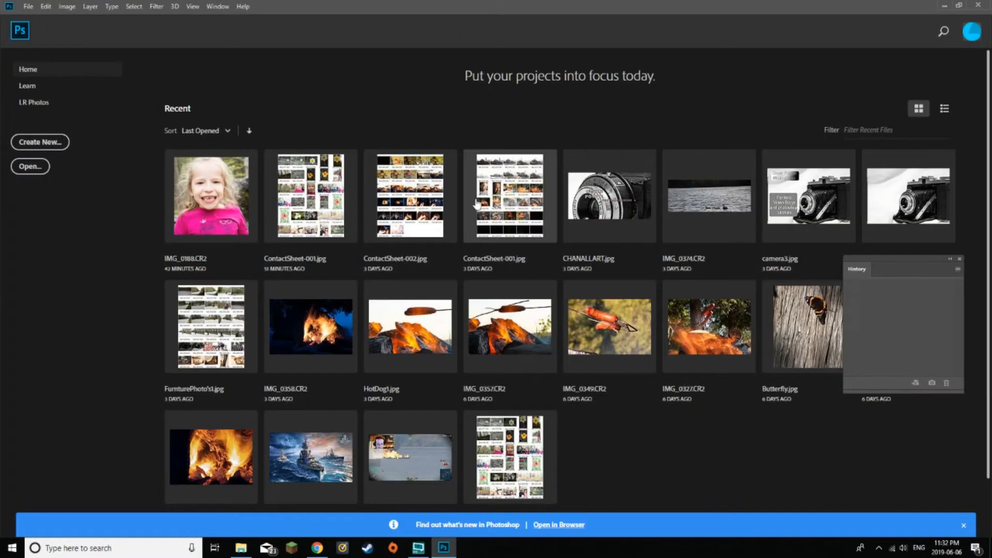
# Generate a contact sheet with Contact Sheet II, using the photos\2019\05\2019_05_20 folder as the source images
pyautogui.click(29, 7)
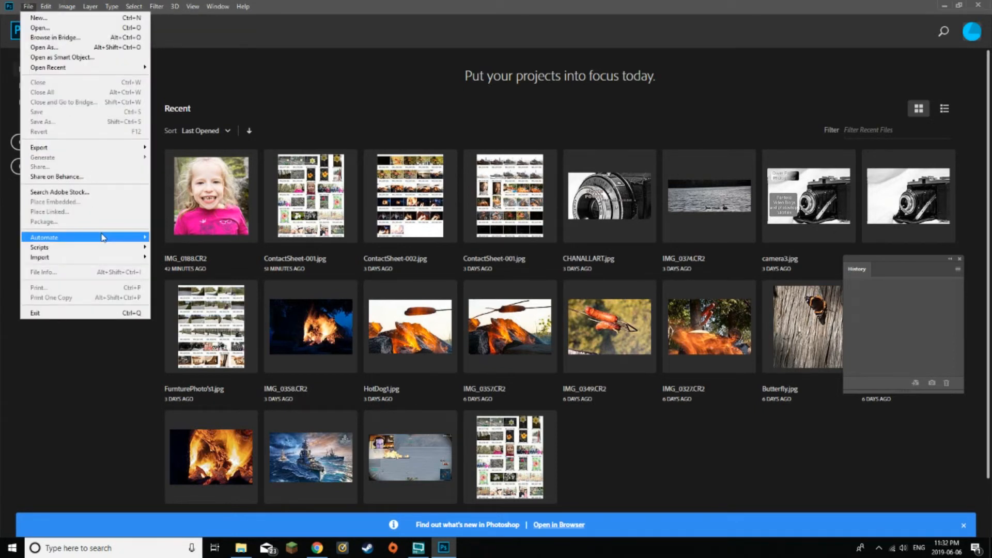
pyautogui.moveTo(104, 237)
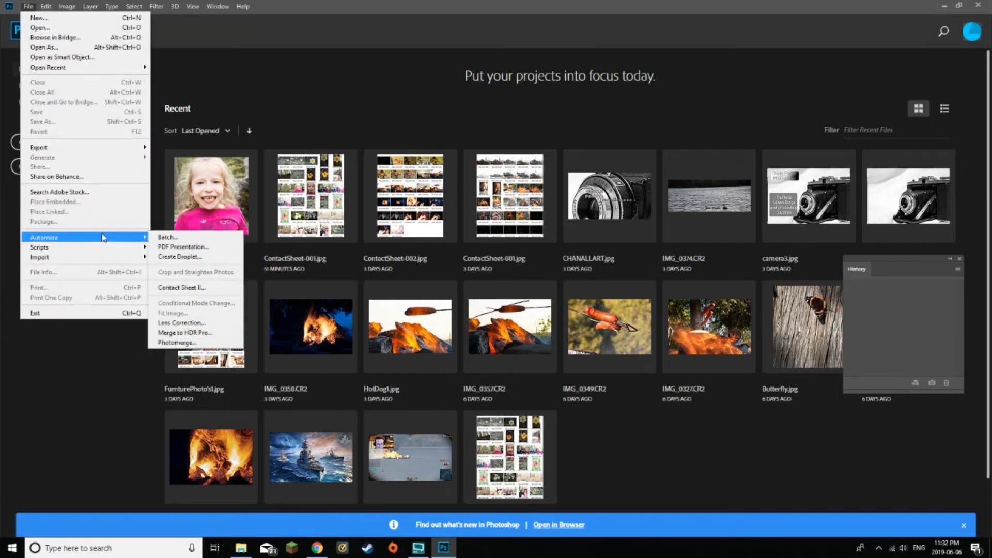
pyautogui.click(184, 290)
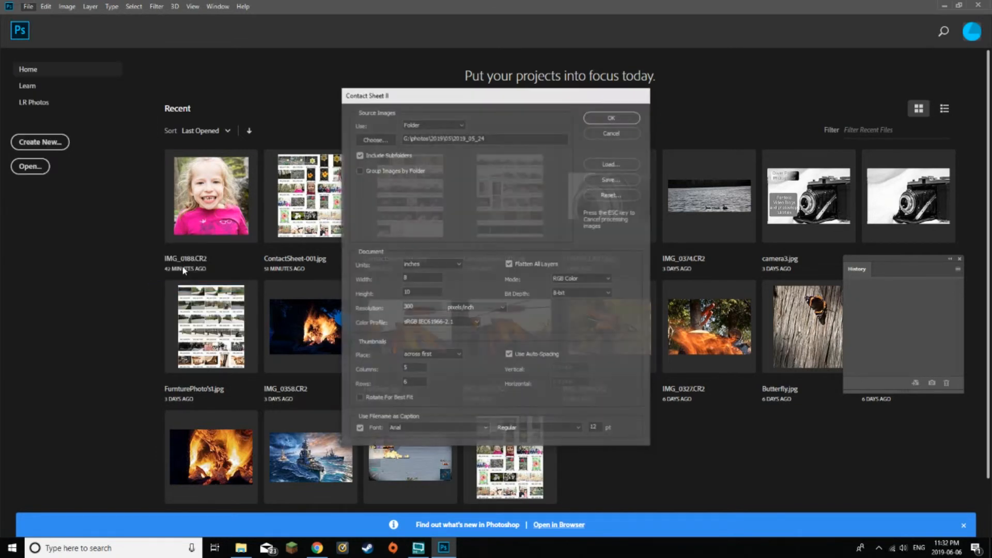
pyautogui.click(381, 144)
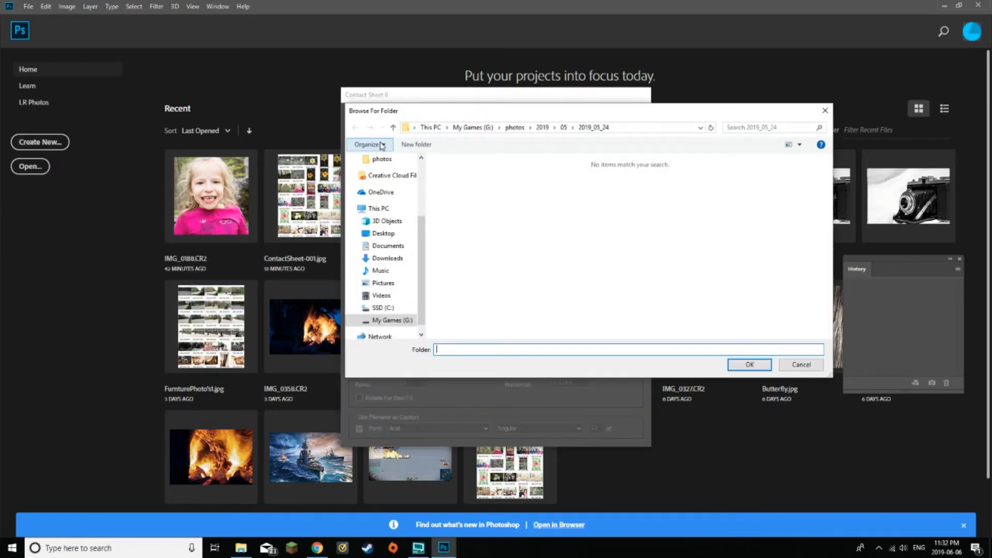
pyautogui.click(563, 128)
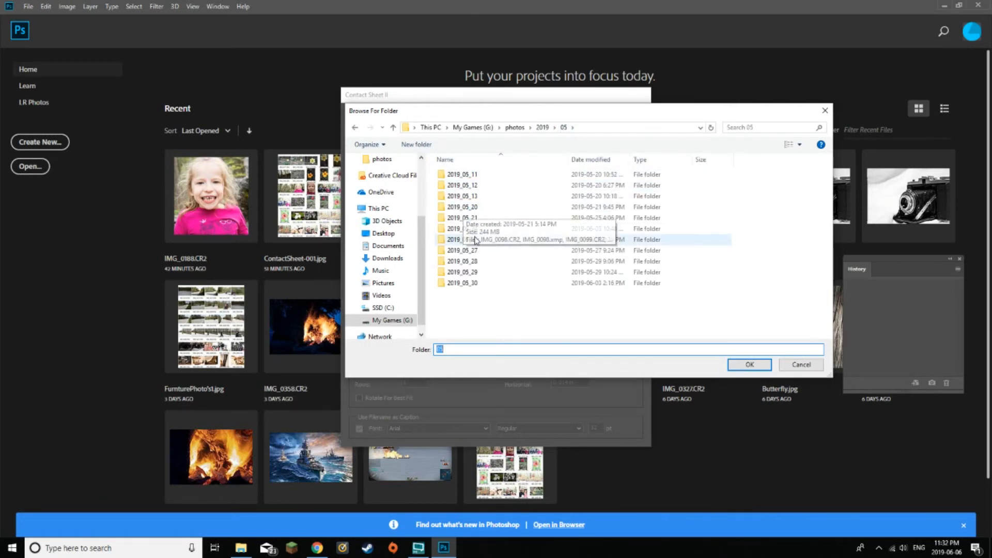
pyautogui.click(451, 209)
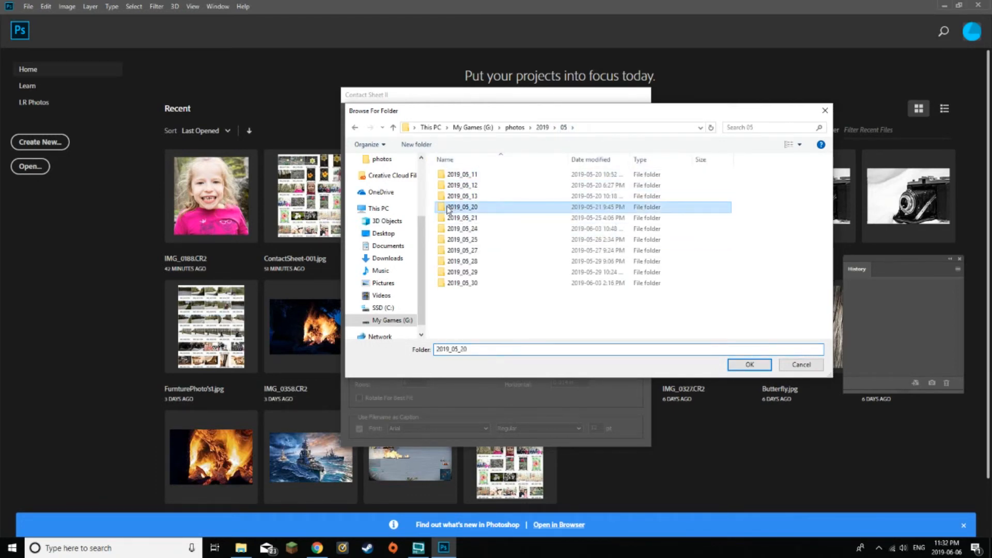
pyautogui.click(752, 367)
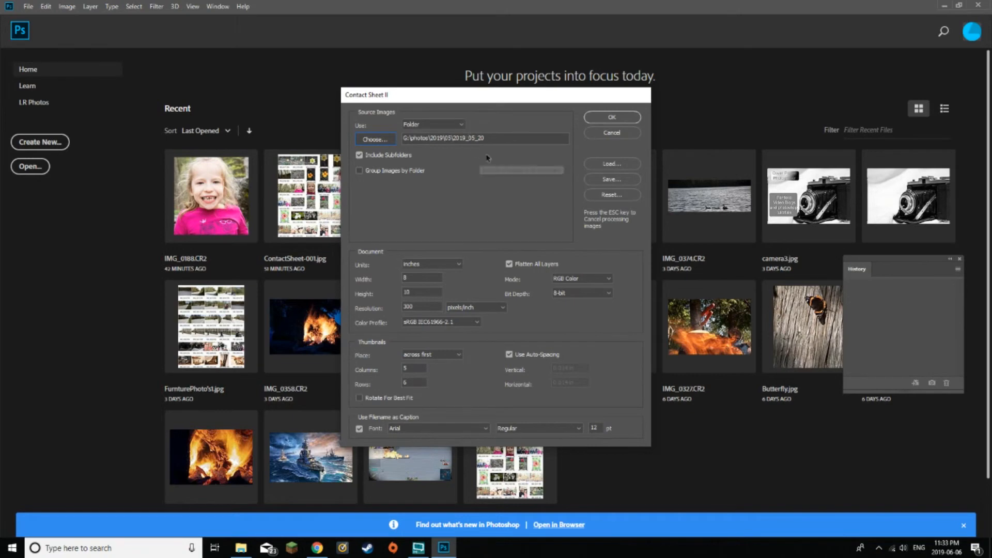
pyautogui.click(625, 118)
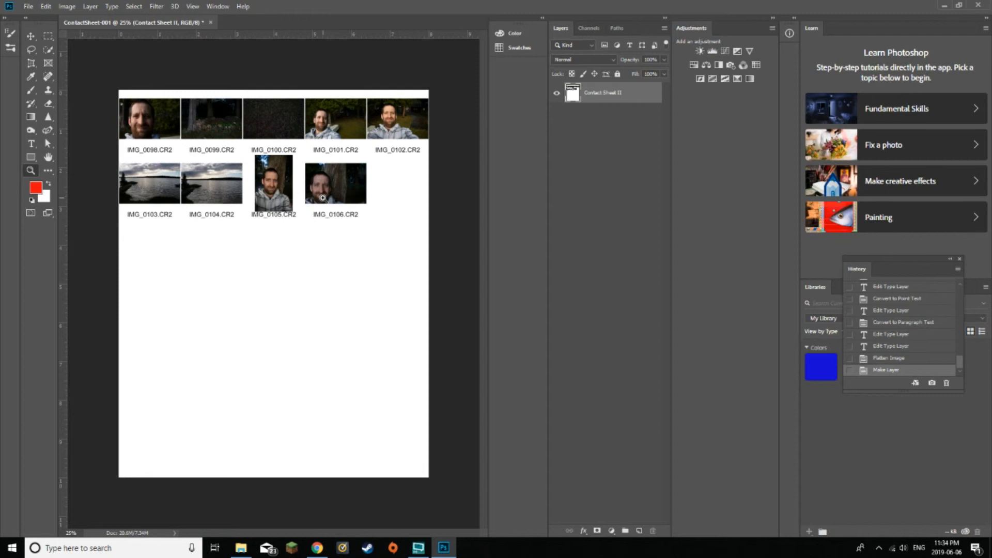
# Save the new contact sheet as the JPEG file ContactSheet-001.jpg in the 2019_05_20 folder
pyautogui.click(27, 7)
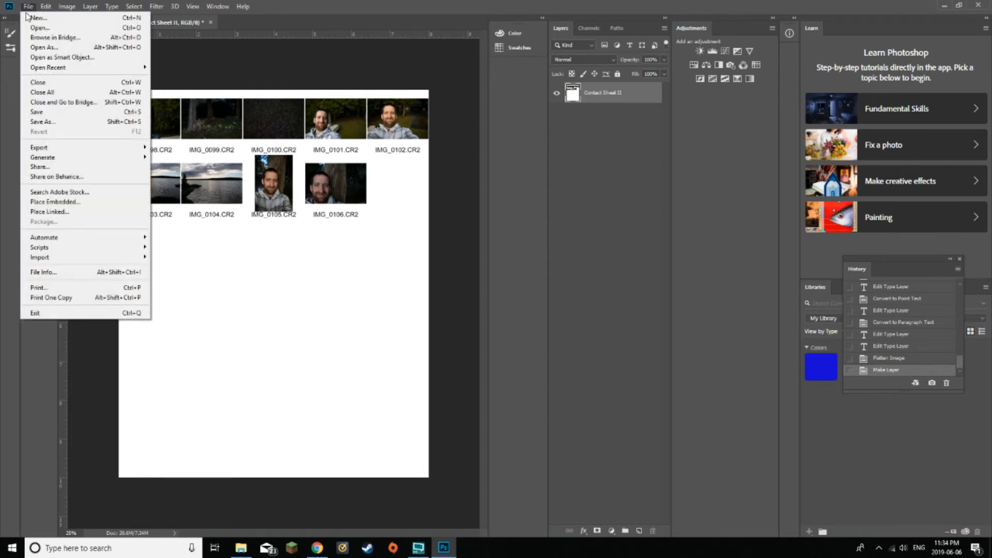
pyautogui.click(55, 122)
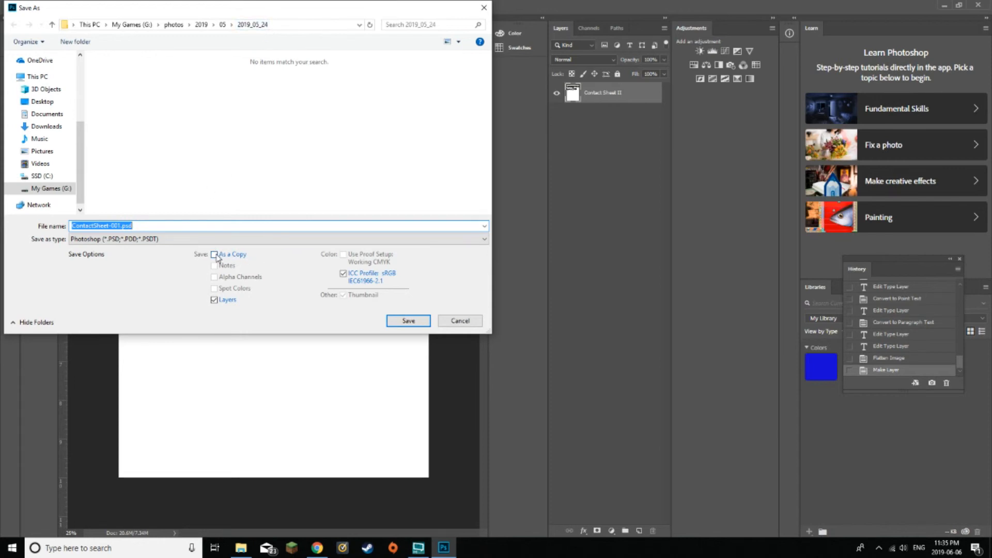
pyautogui.click(173, 240)
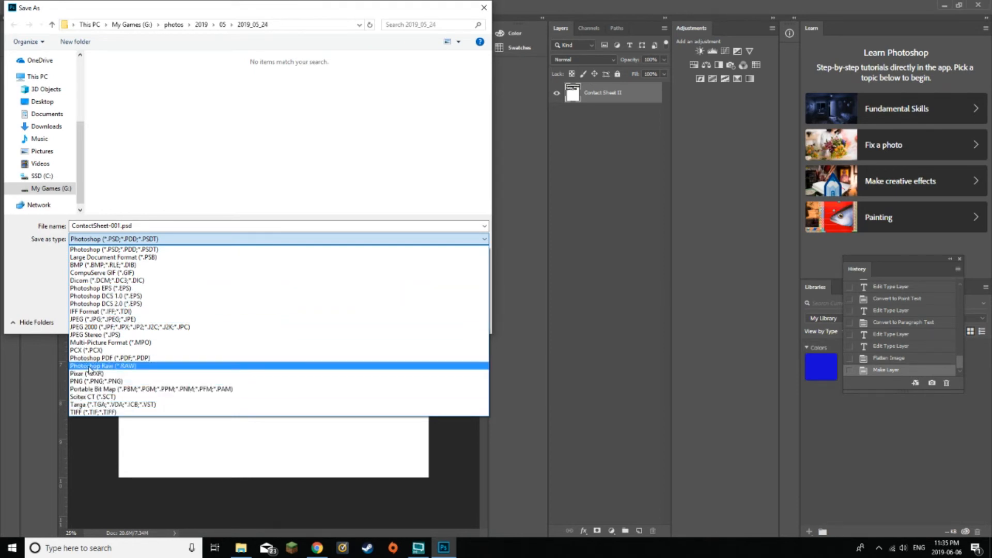
pyautogui.click(83, 320)
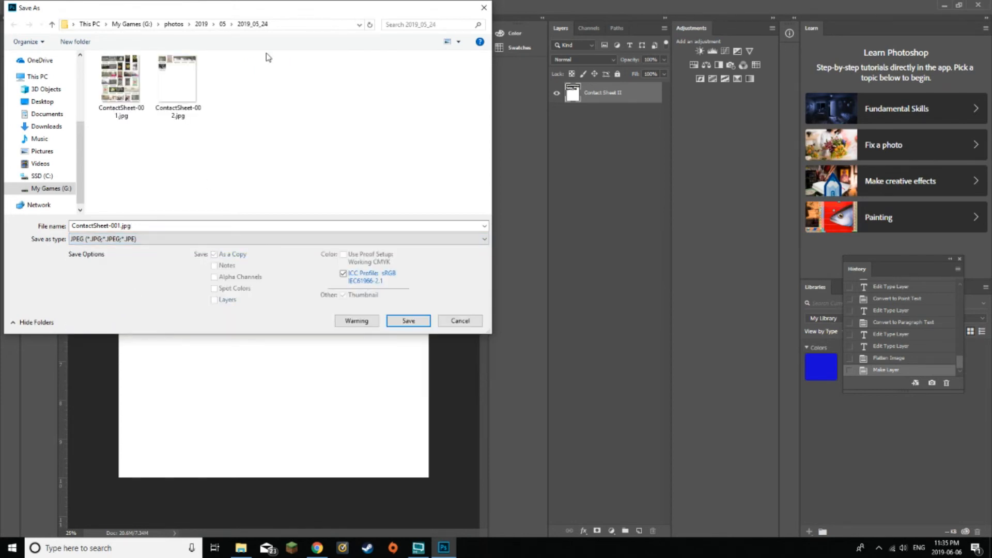
pyautogui.click(223, 25)
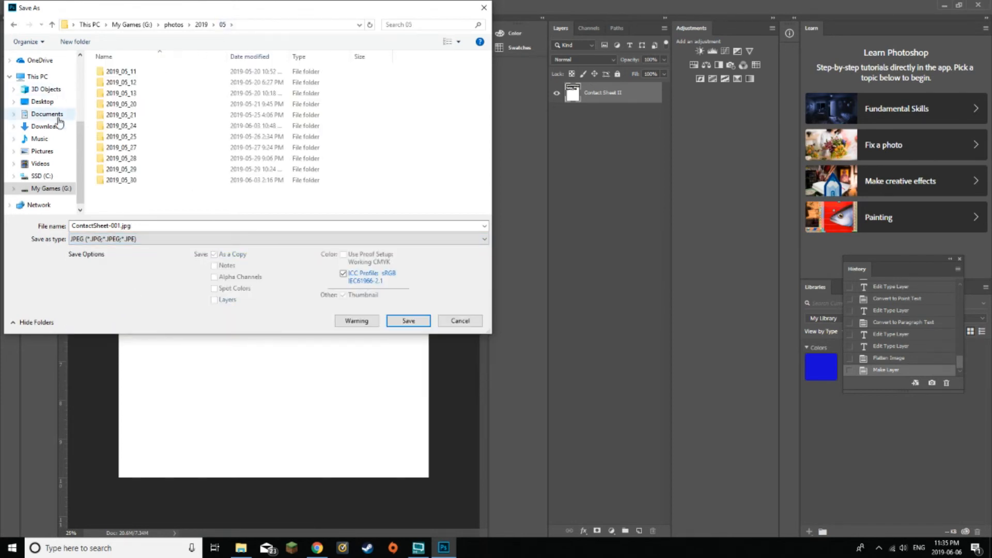
pyautogui.click(117, 106)
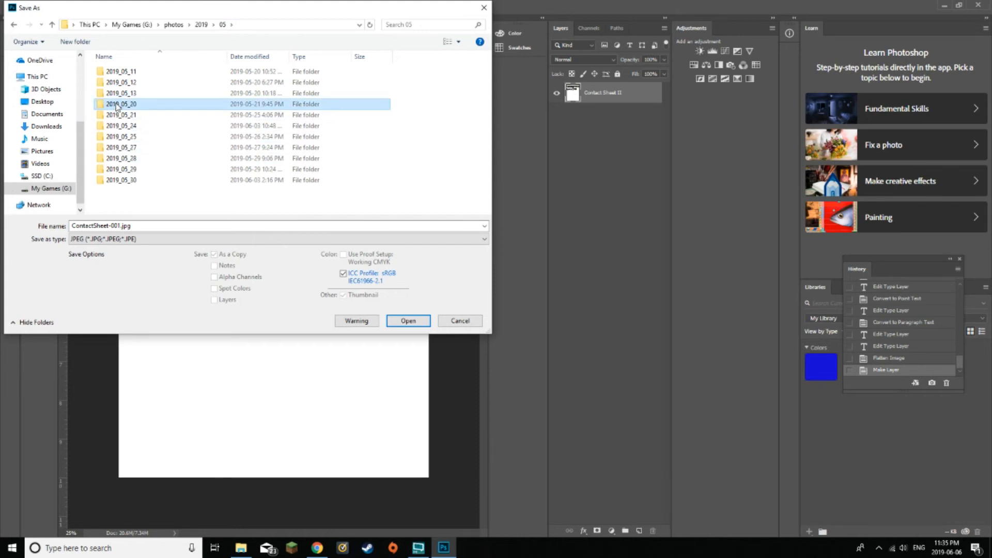
pyautogui.click(420, 321)
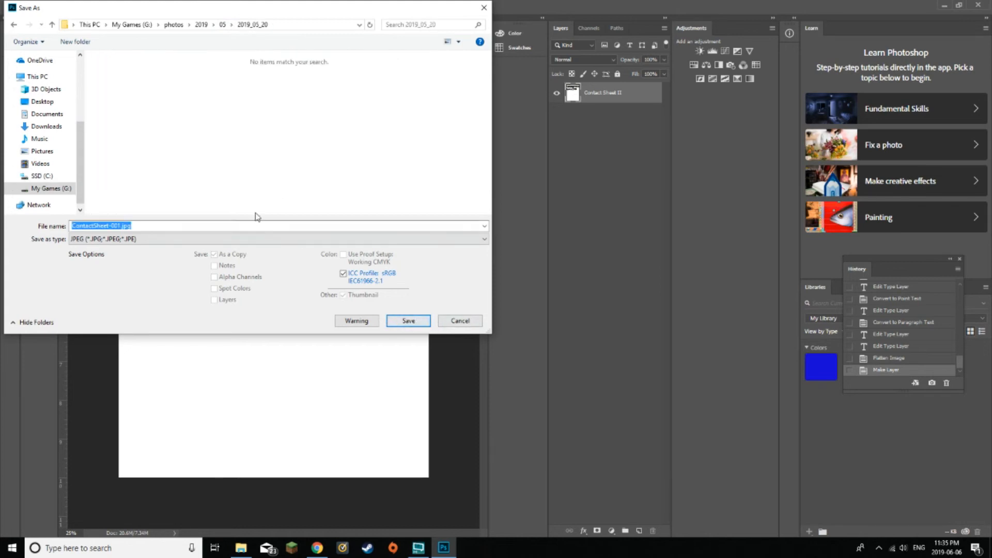
pyautogui.click(425, 322)
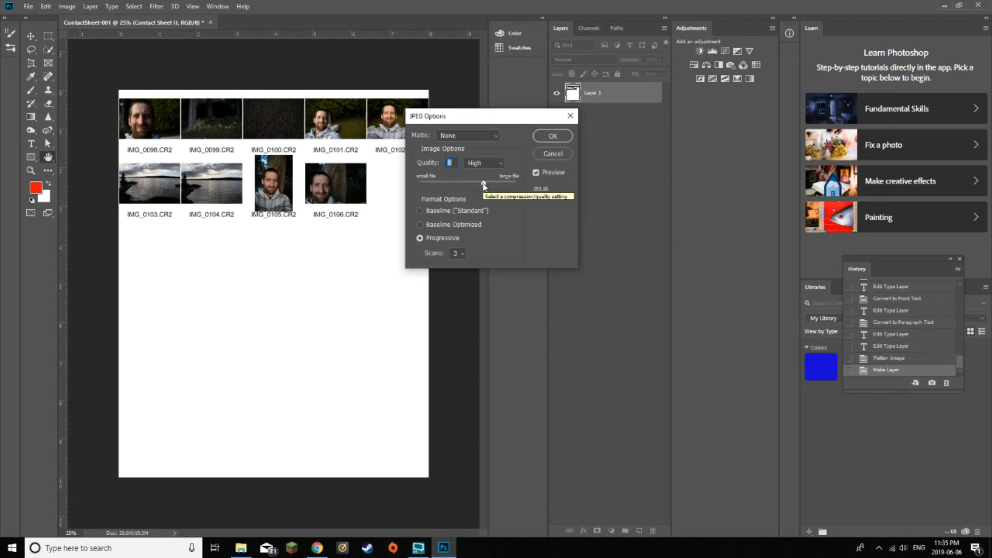
# Try low and maximum JPEG quality, then set the quality to 9 (High) and complete the export
pyautogui.moveTo(484, 184); pyautogui.dragTo(472, 184)
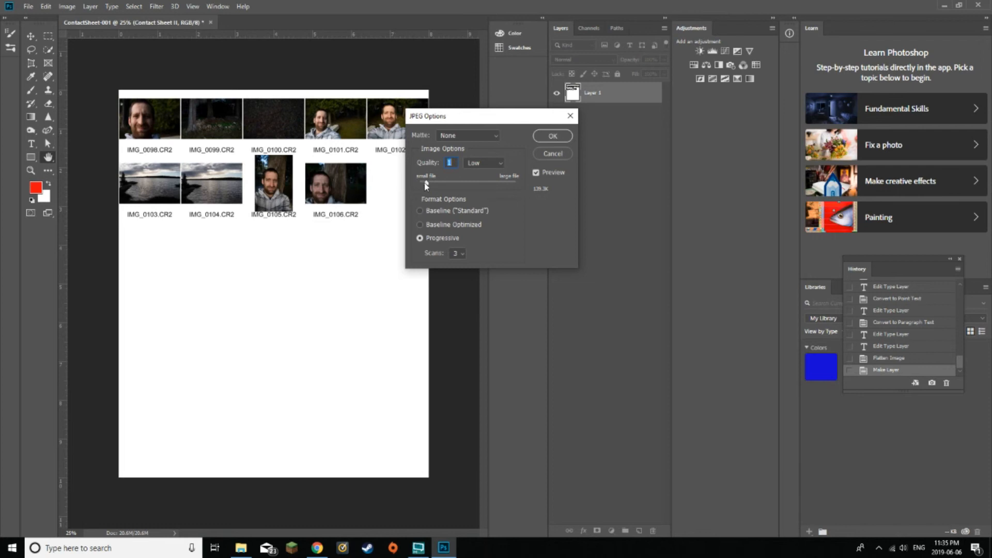
pyautogui.moveTo(426, 185); pyautogui.dragTo(517, 185)
pyautogui.moveTo(515, 184); pyautogui.dragTo(493, 186)
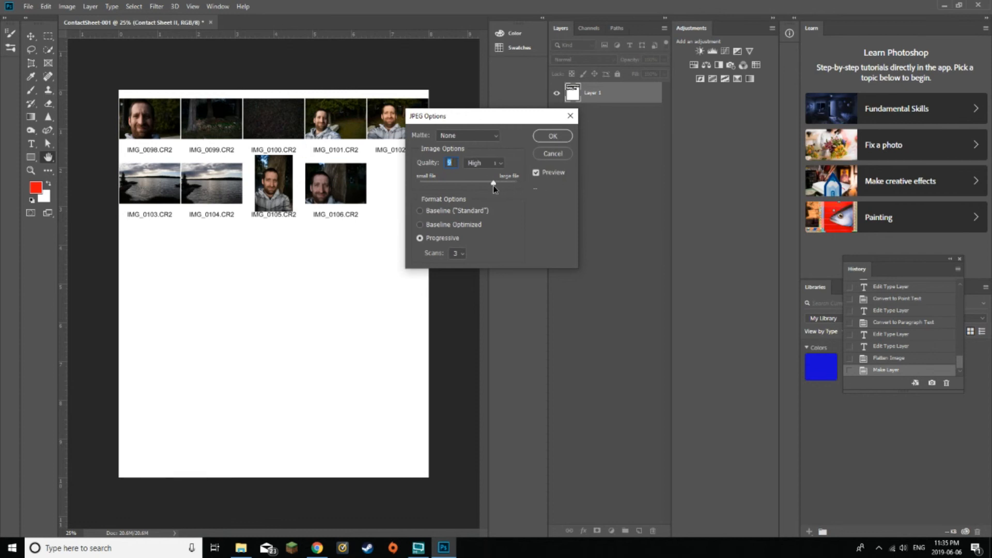
pyautogui.click(552, 136)
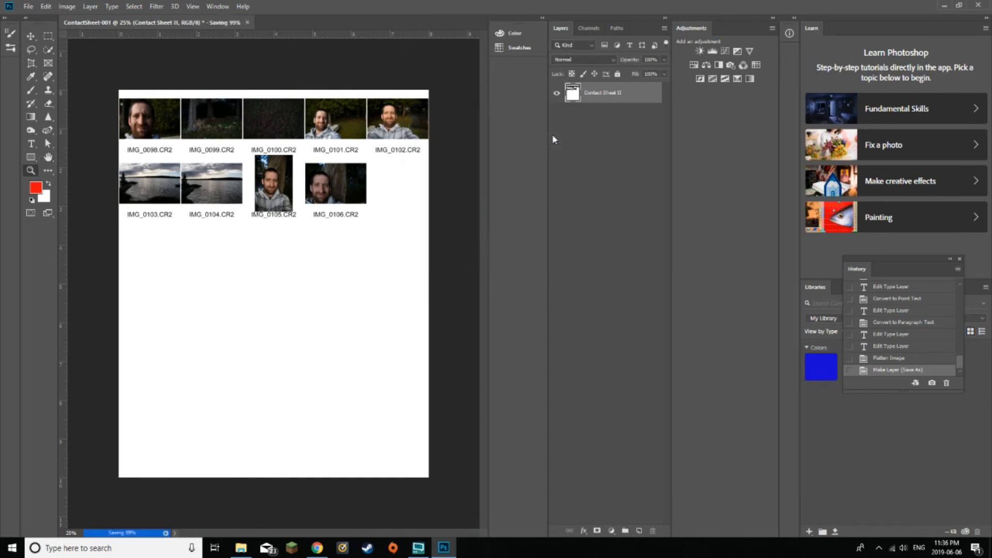